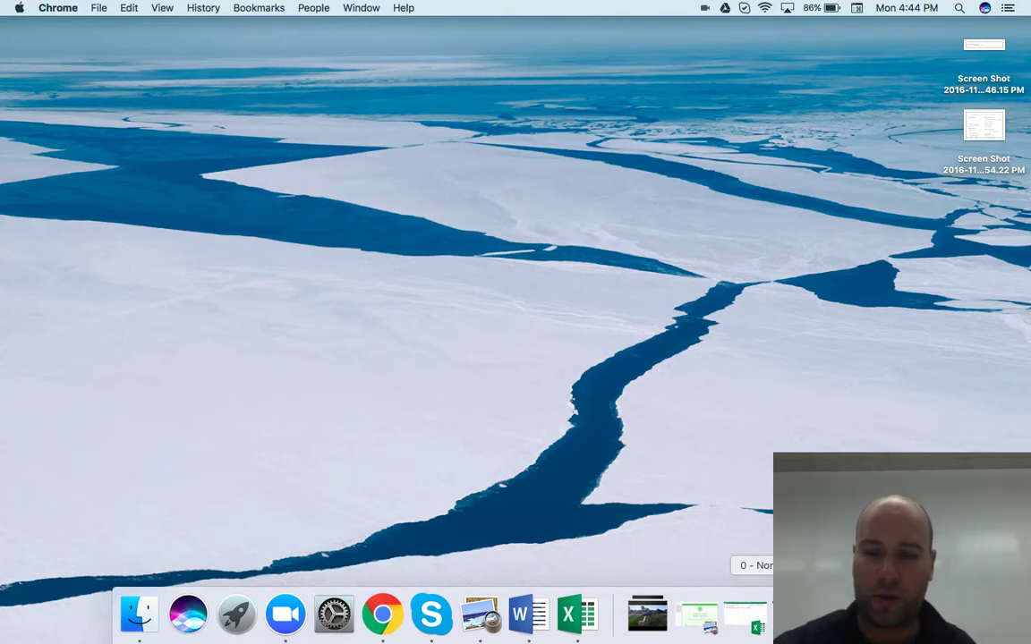
# Restore the Chrome window and place the cursor in the free quote form's First name field
pyautogui.click(647, 614)
pyautogui.scroll(5, 548, 385)
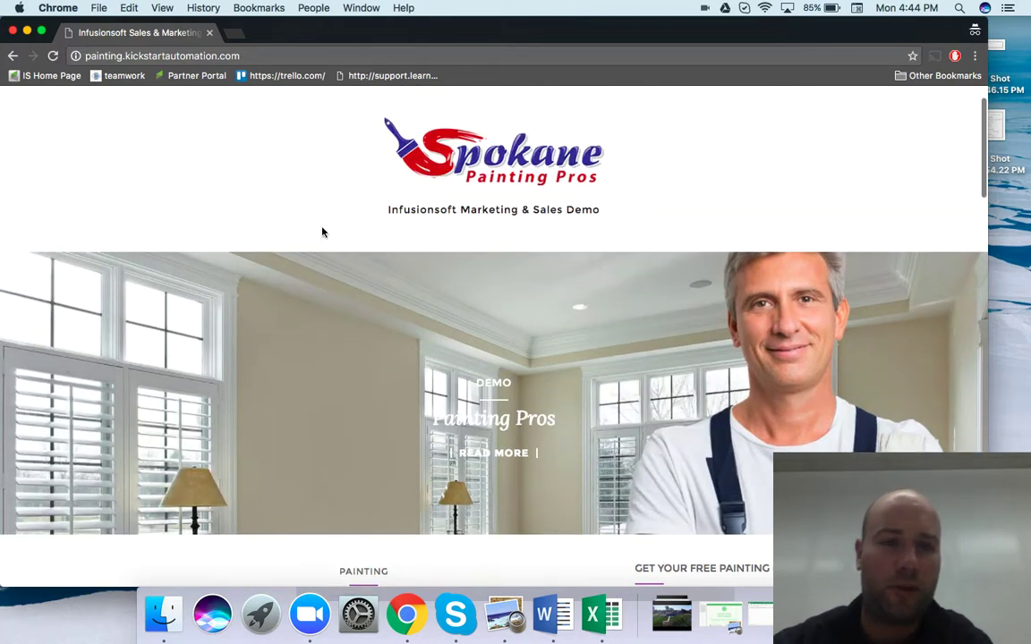
pyautogui.scroll(1, 322, 232)
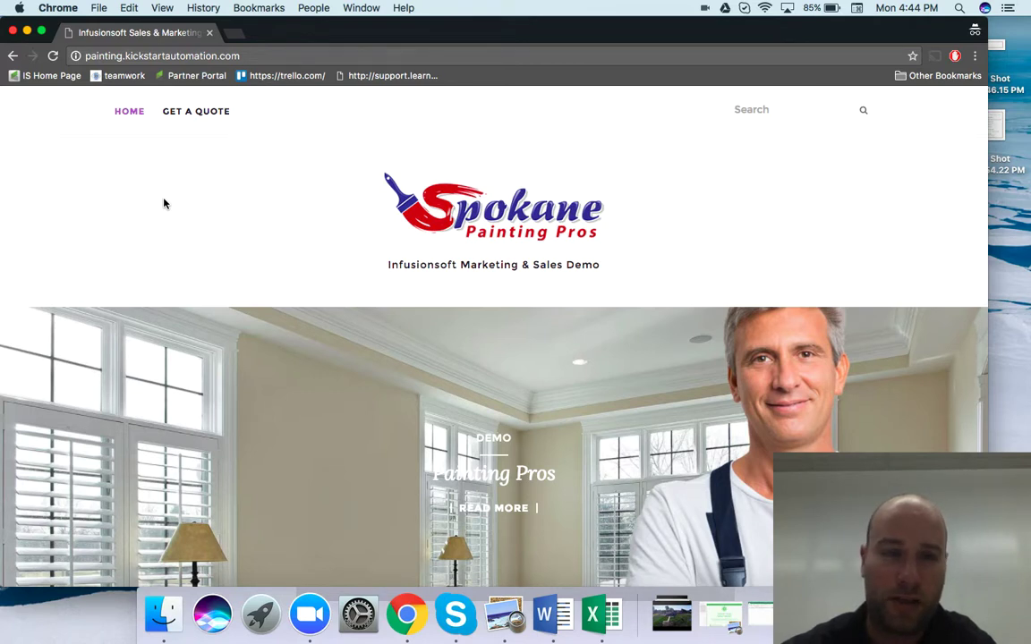
pyautogui.scroll(-5, 164, 204)
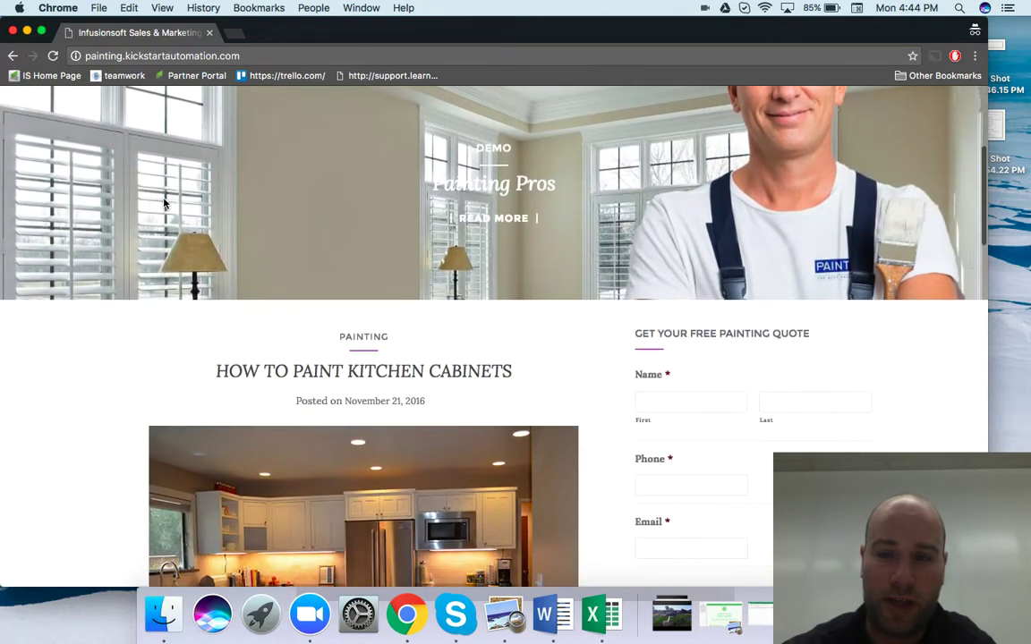
pyautogui.scroll(-2, 624, 414)
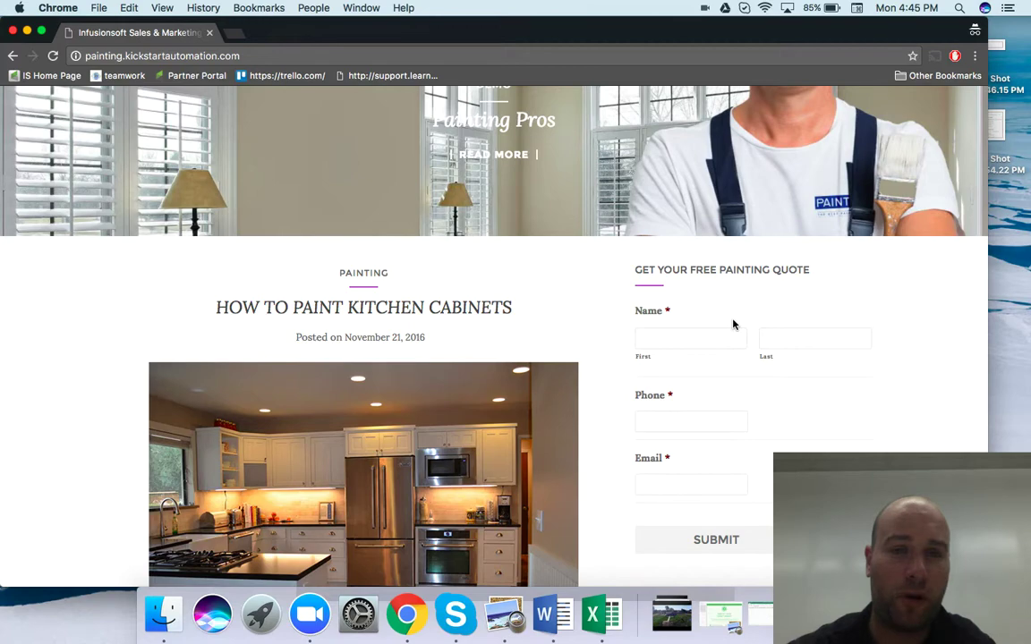
pyautogui.hotkey('ctrl', 'Up')
pyautogui.hotkey('ctrl', 'Up')
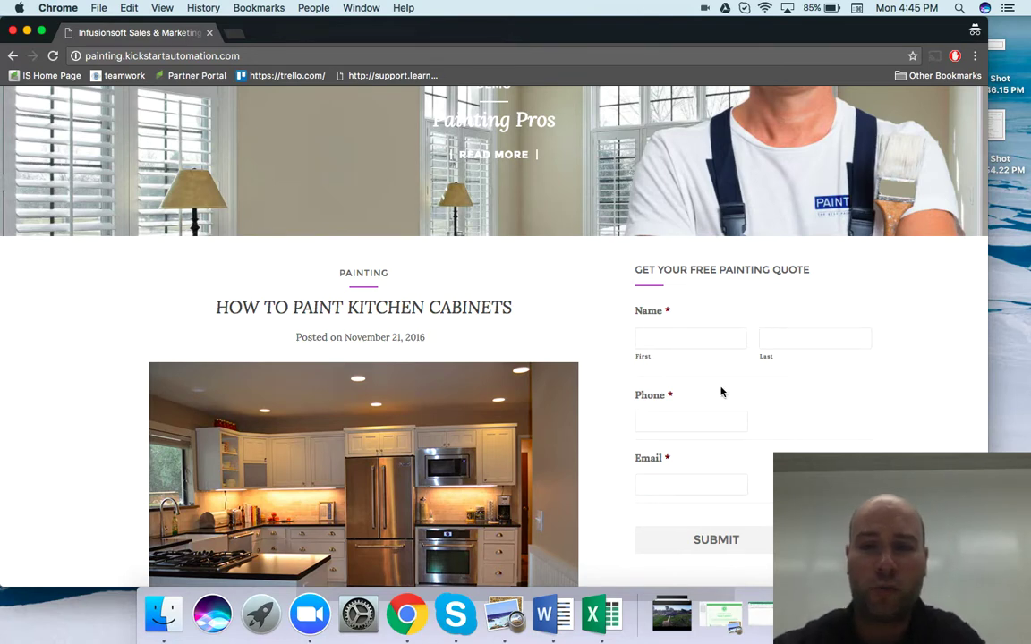
pyautogui.click(701, 341)
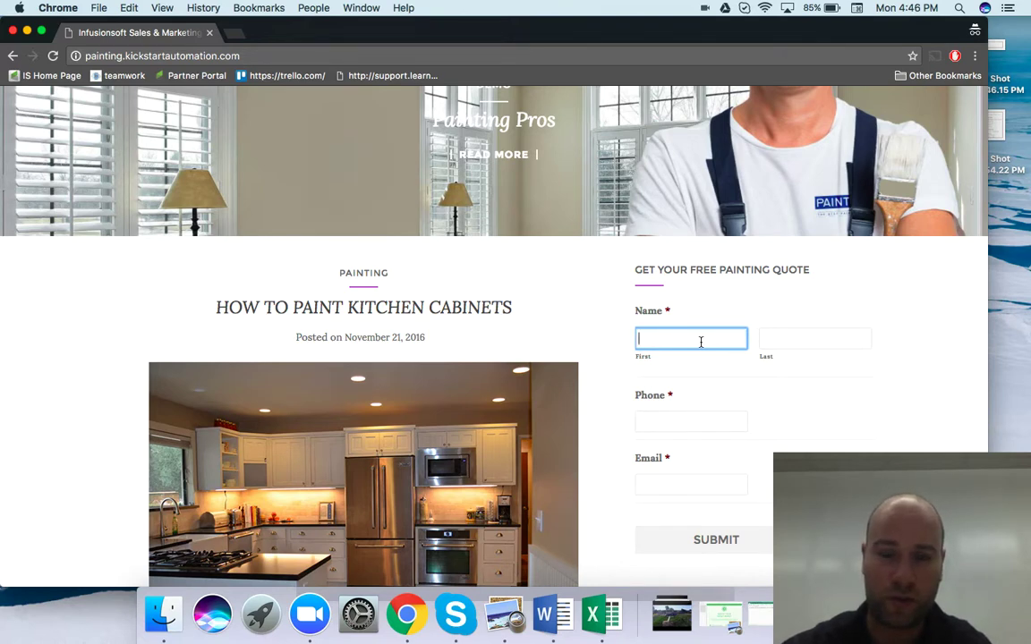
# Enter the test contact's first and last name in the free quote form
pyautogui.scroll(6, 700, 342)
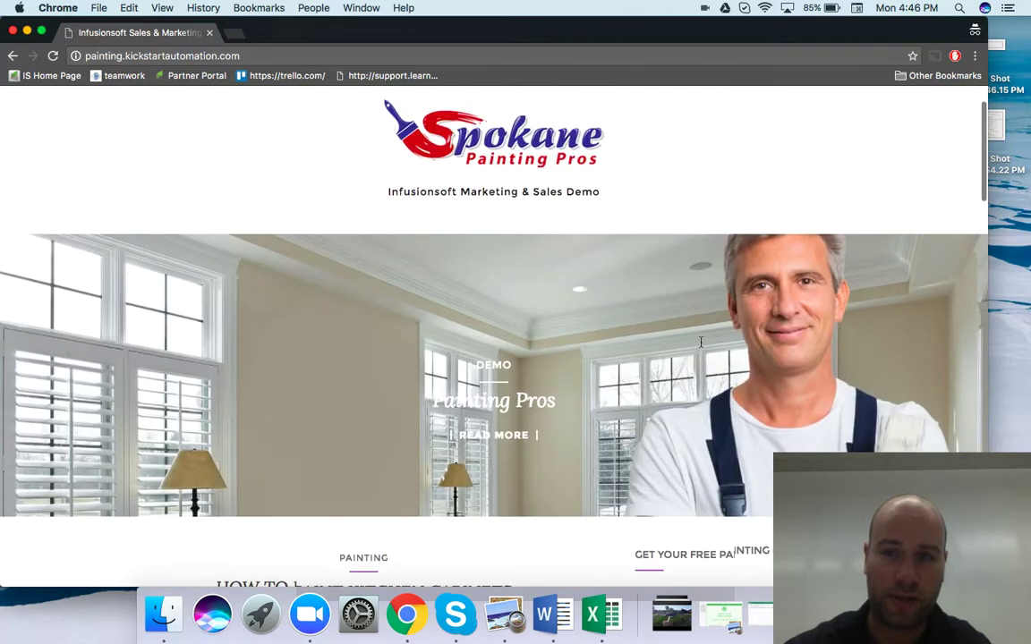
pyautogui.scroll(-2, 700, 341)
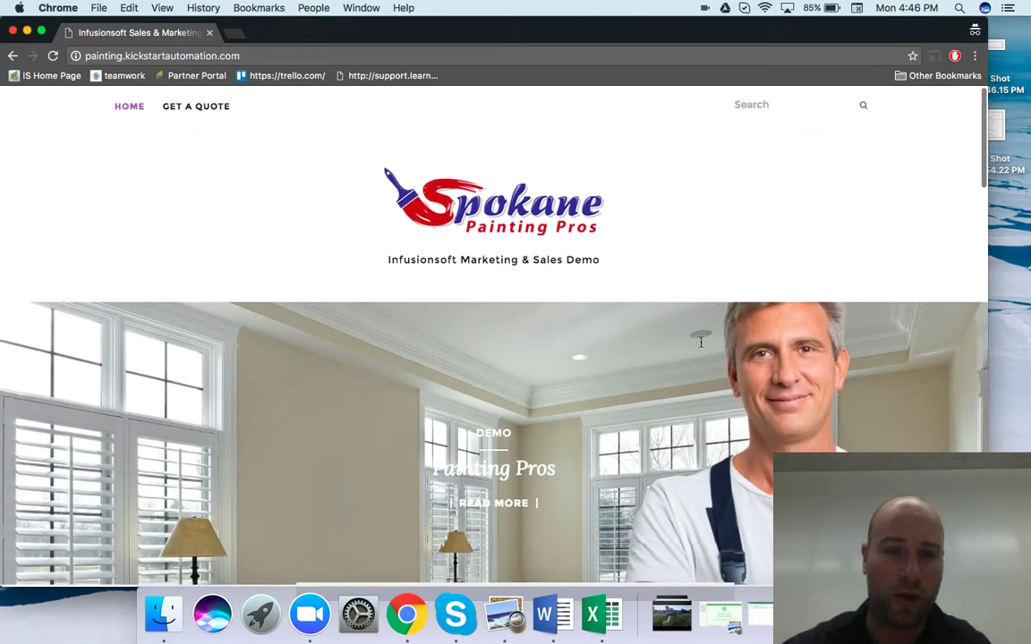
pyautogui.scroll(-1, 701, 342)
pyautogui.scroll(-2, 703, 348)
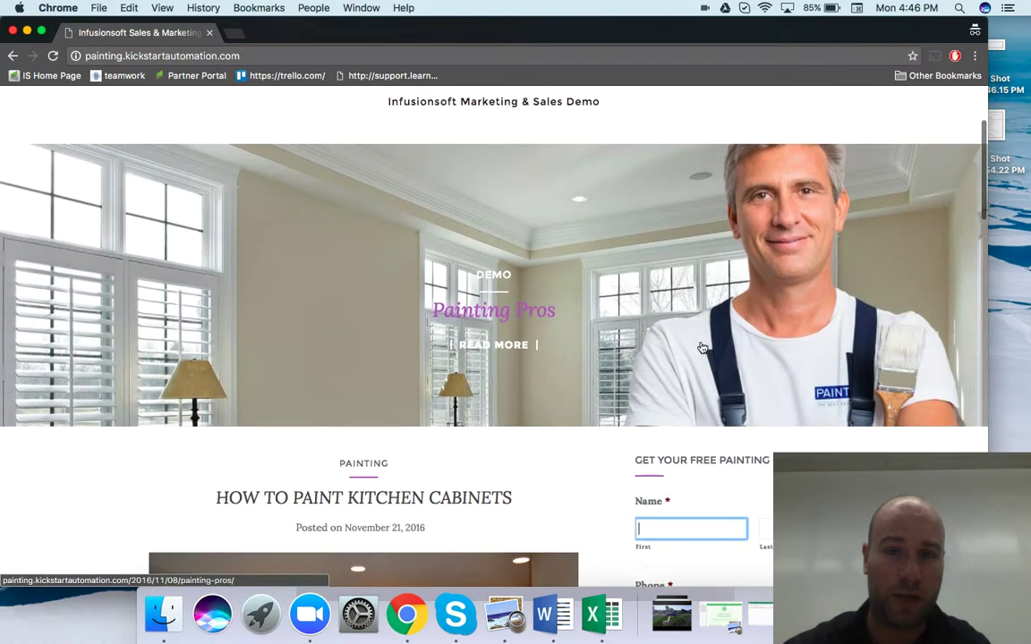
pyautogui.scroll(5, 702, 348)
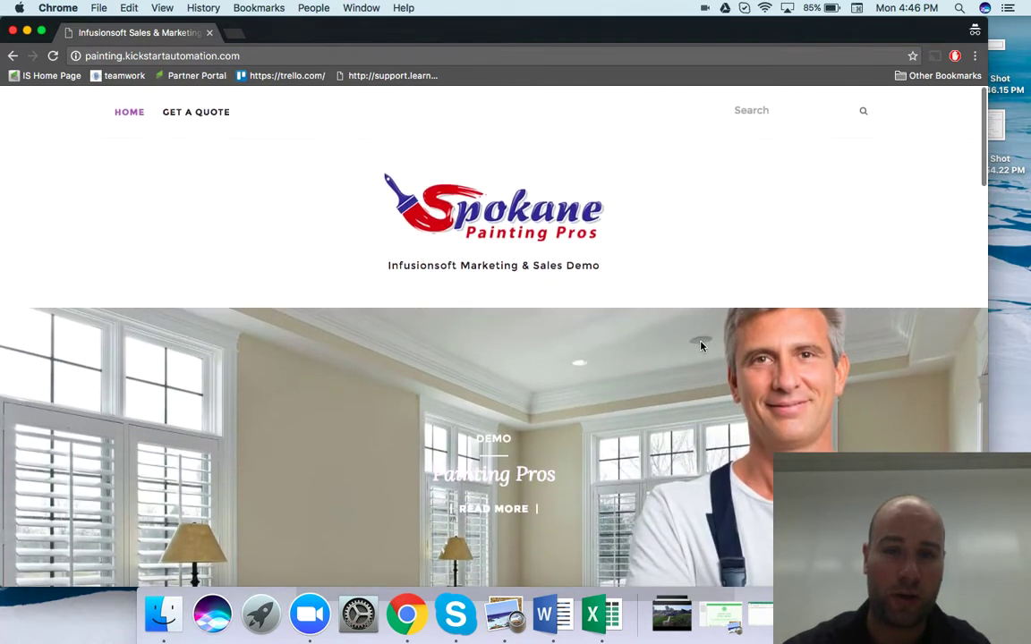
pyautogui.scroll(-5, 702, 347)
pyautogui.scroll(-2, 697, 349)
pyautogui.scroll(-2, 669, 398)
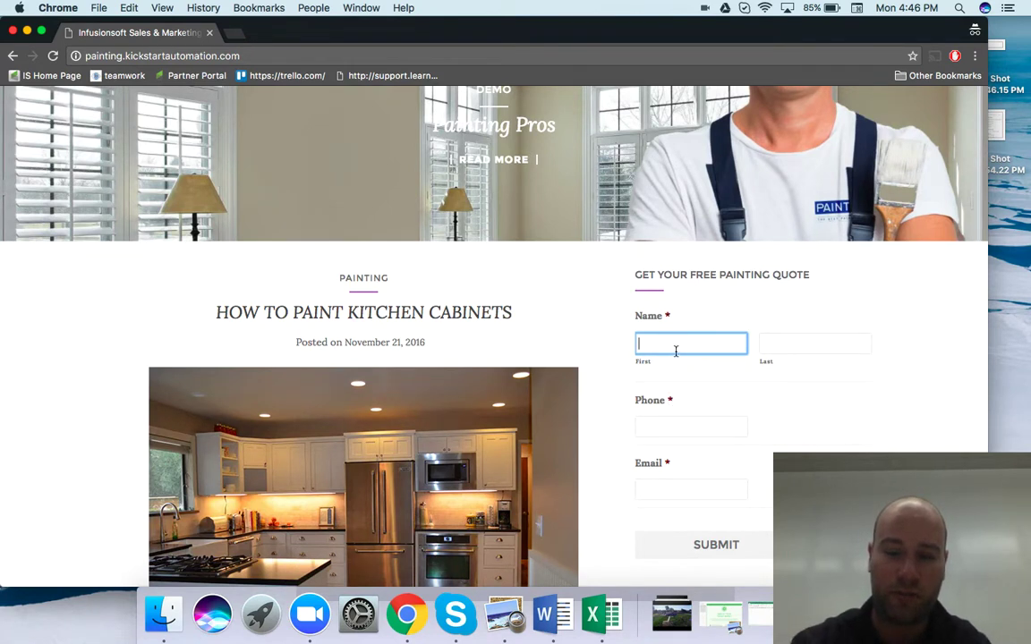
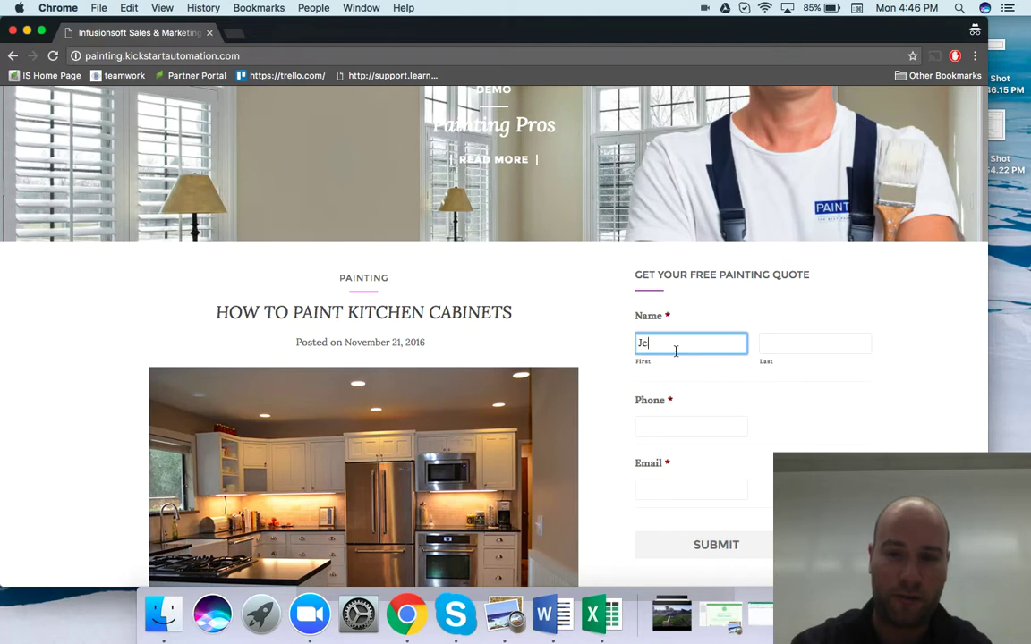
pyautogui.press('Tab')
# Fill in the contact's phone number and email address, then submit the form
pyautogui.press('Tab')
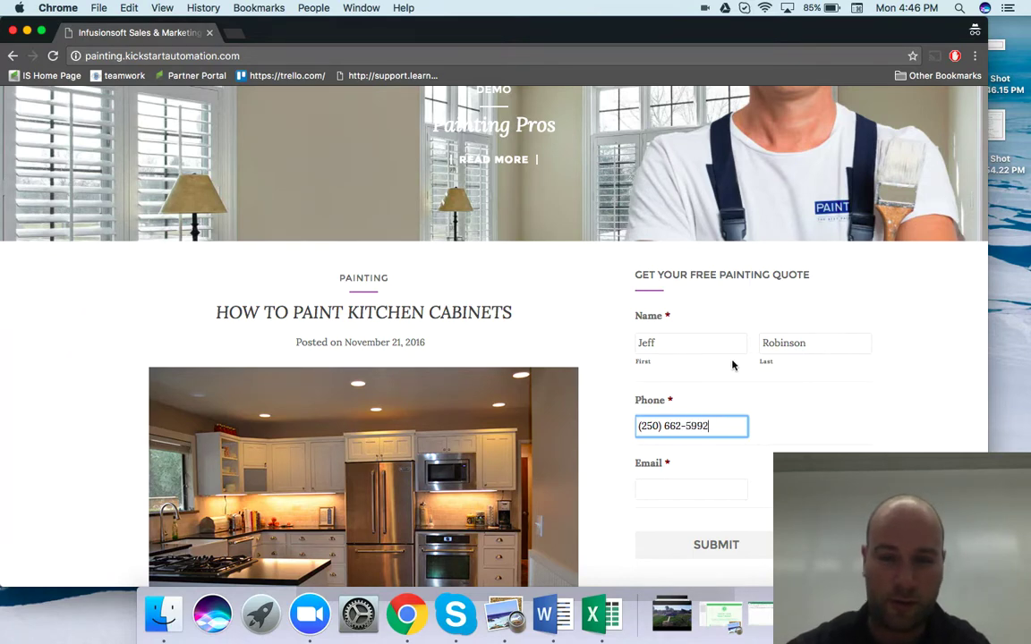
pyautogui.scroll(-2, 732, 365)
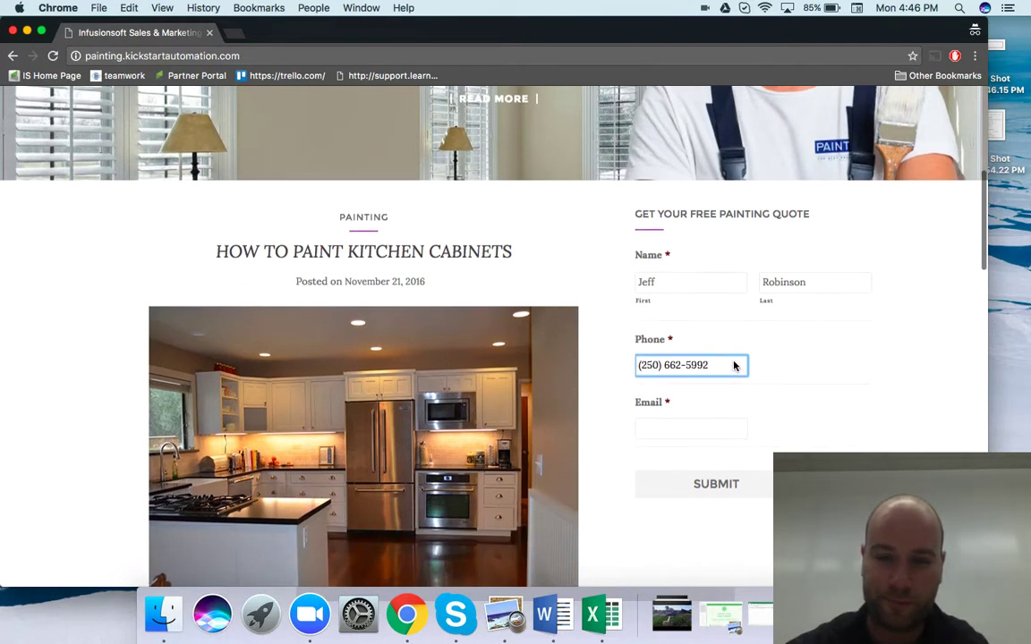
pyautogui.click(697, 425)
pyautogui.write('j')
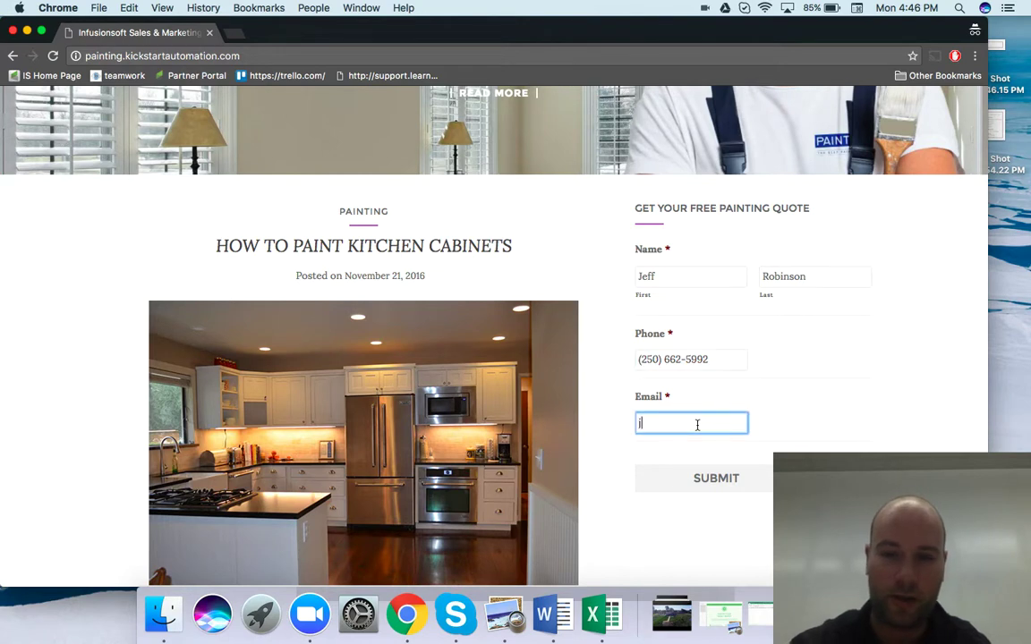
pyautogui.write('eff@')
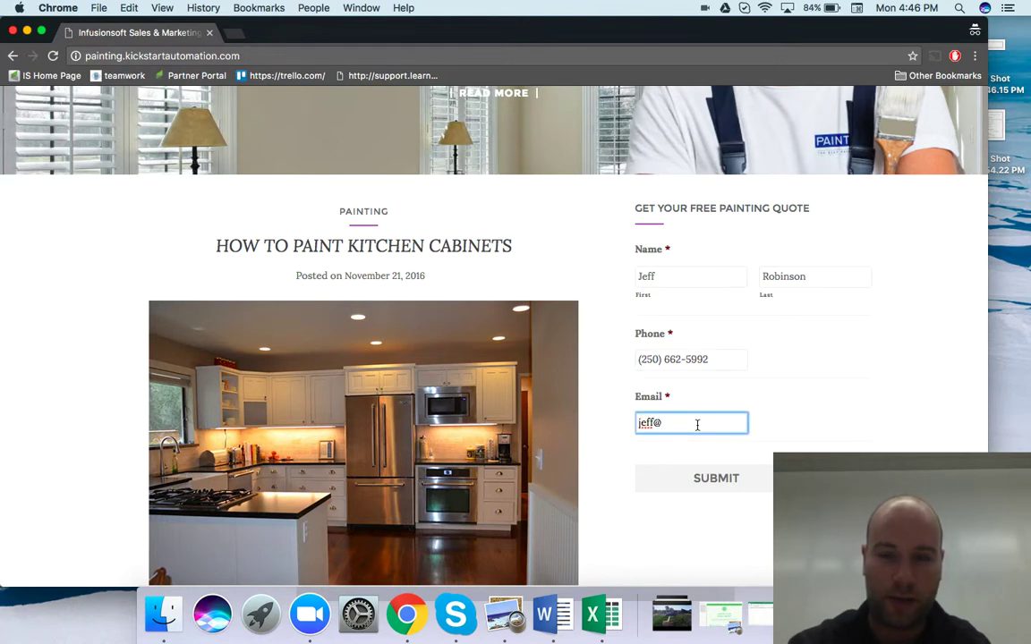
pyautogui.write('fakeemail.com')
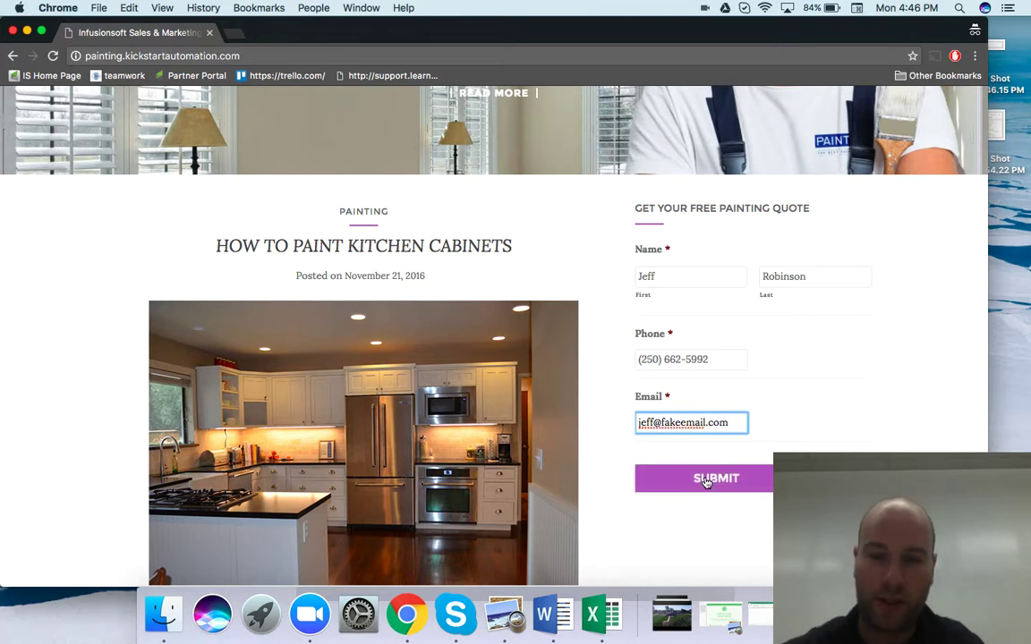
pyautogui.click(704, 481)
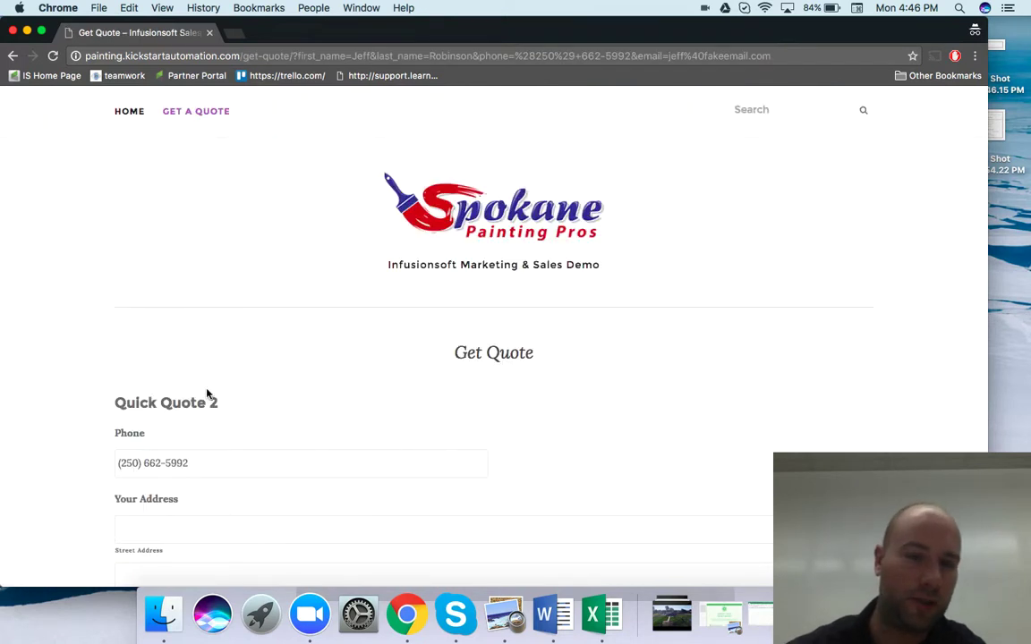
pyautogui.scroll(-5, 257, 372)
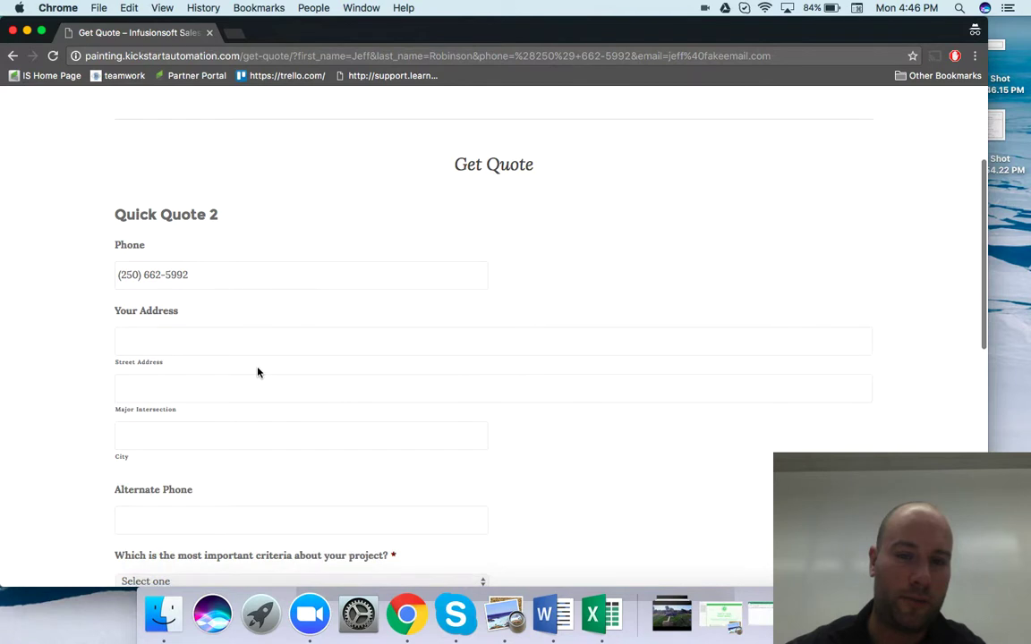
pyautogui.scroll(-2, 258, 372)
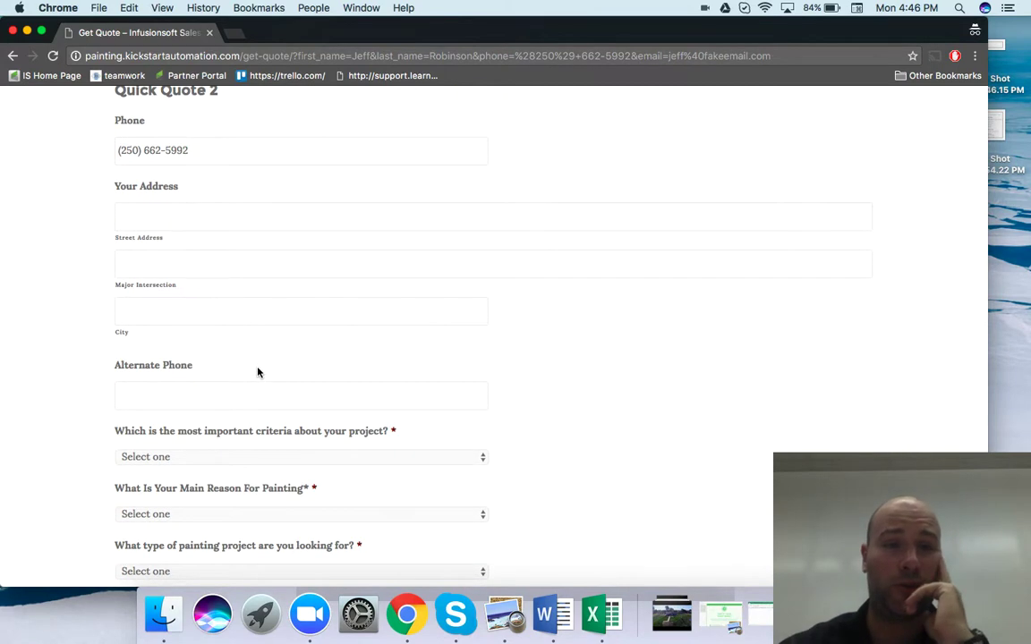
pyautogui.scroll(1, 258, 373)
pyautogui.scroll(2, 258, 372)
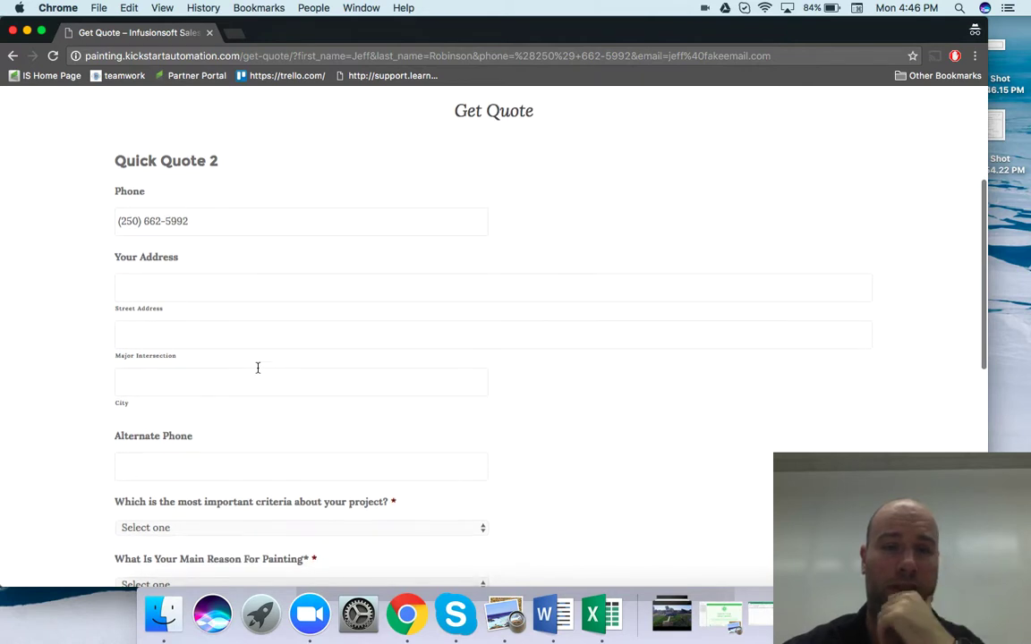
pyautogui.scroll(1, 258, 367)
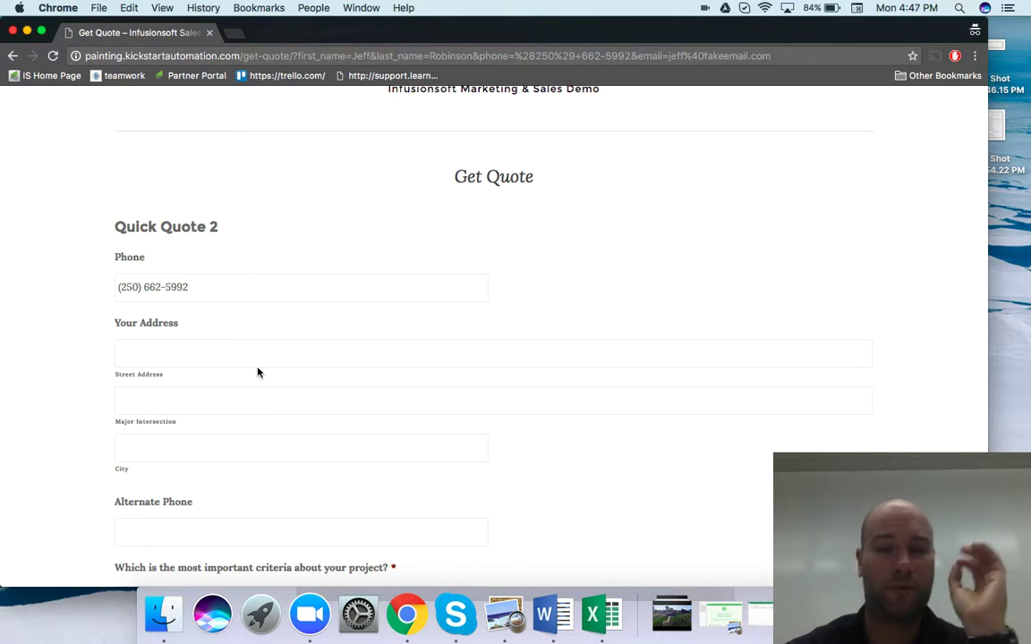
pyautogui.scroll(5, 258, 372)
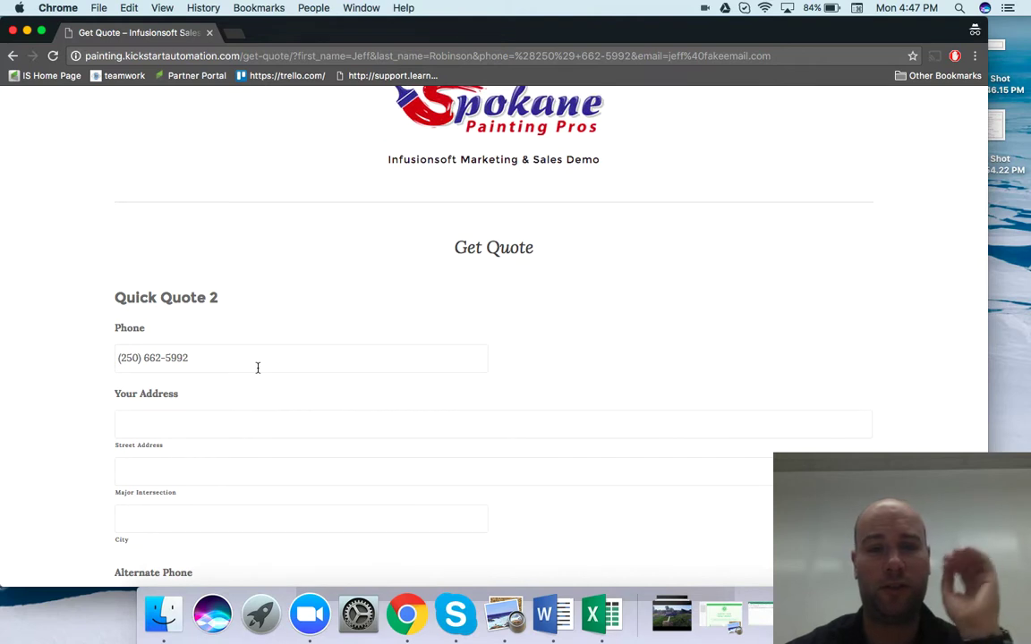
pyautogui.scroll(-10, 258, 368)
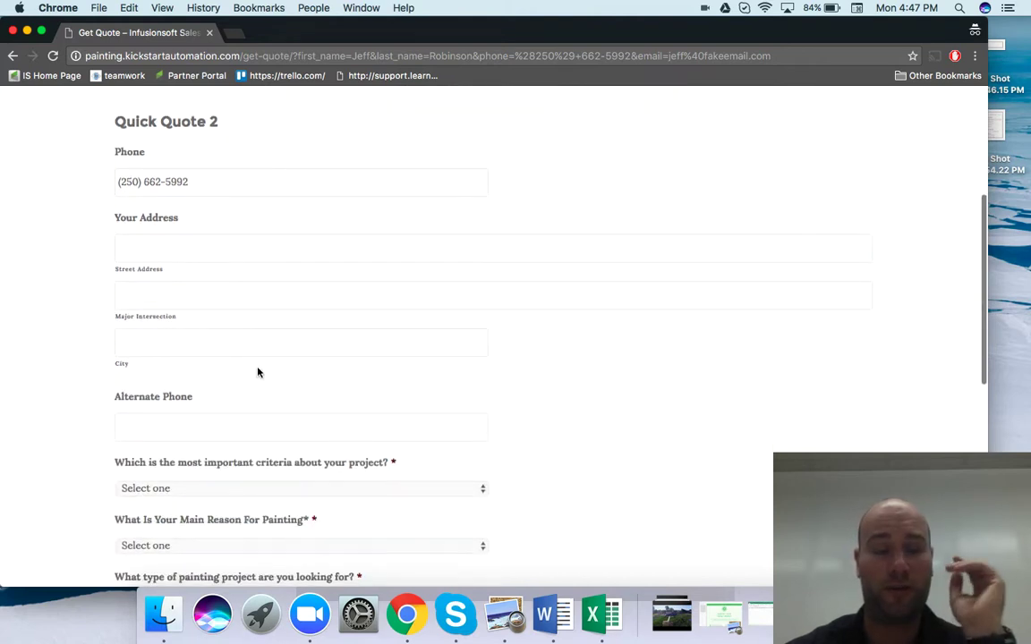
pyautogui.scroll(-2, 258, 370)
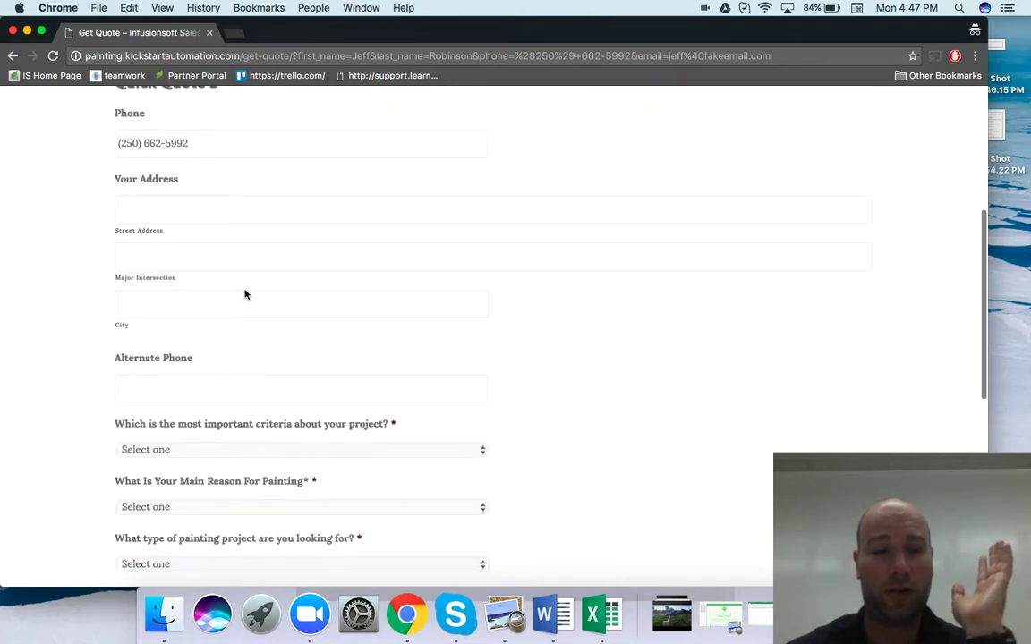
pyautogui.scroll(-7, 260, 396)
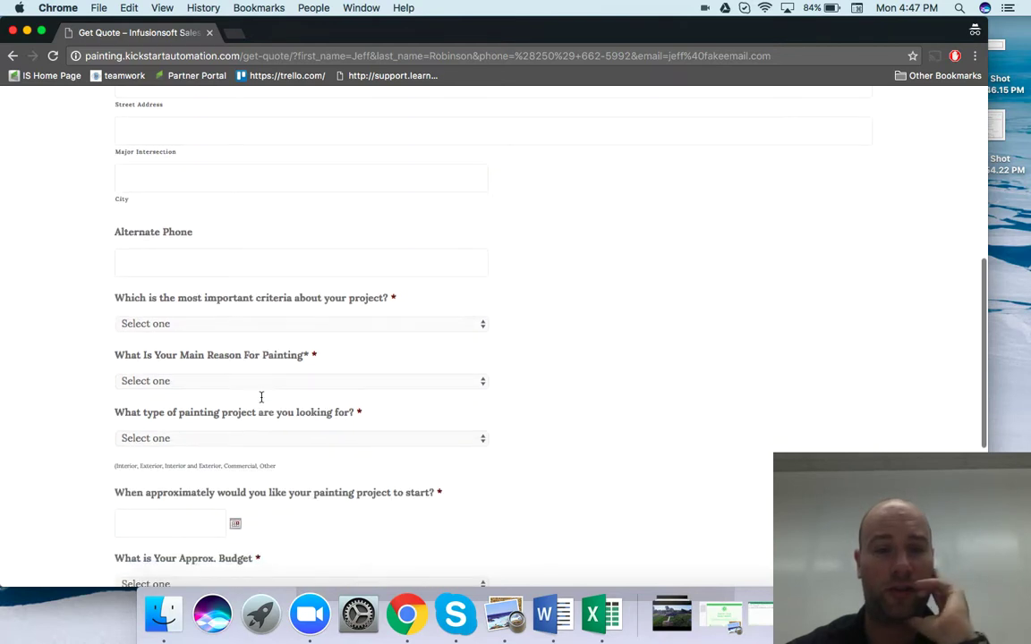
pyautogui.scroll(14, 288, 336)
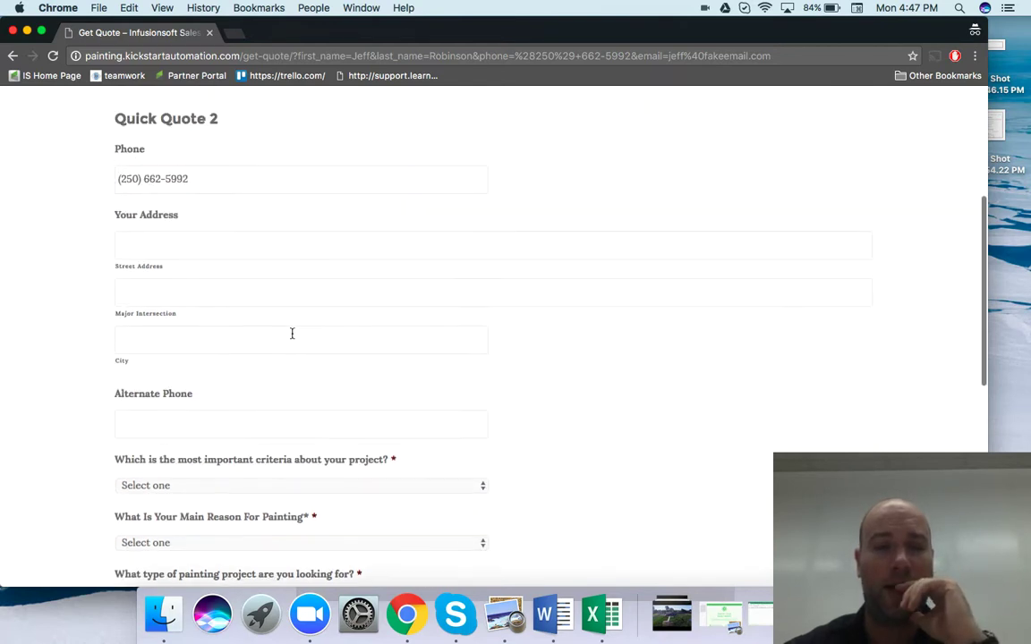
pyautogui.scroll(2, 291, 333)
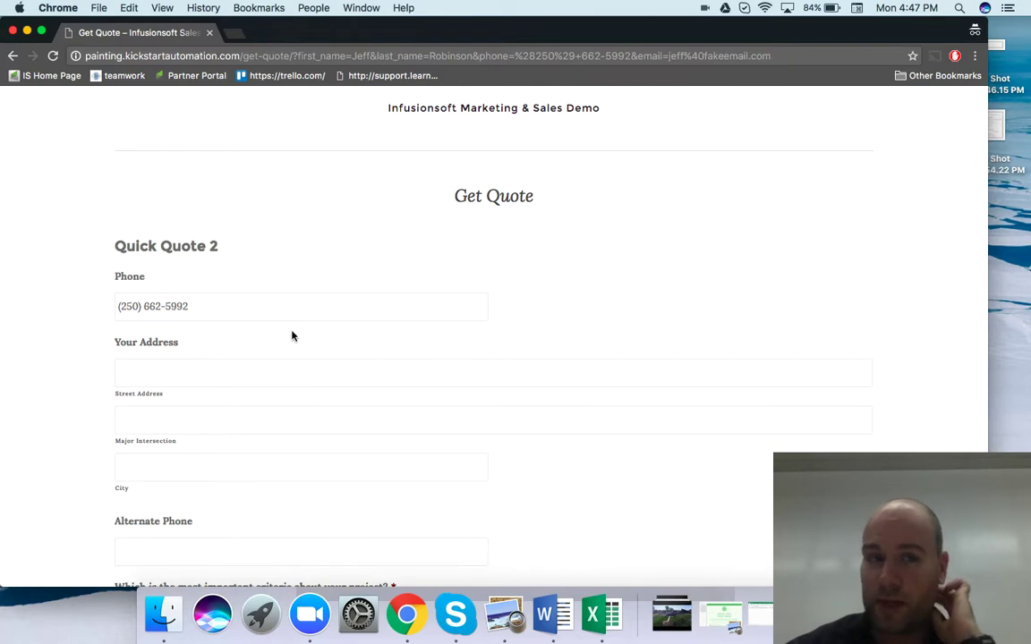
pyautogui.scroll(-1, 290, 331)
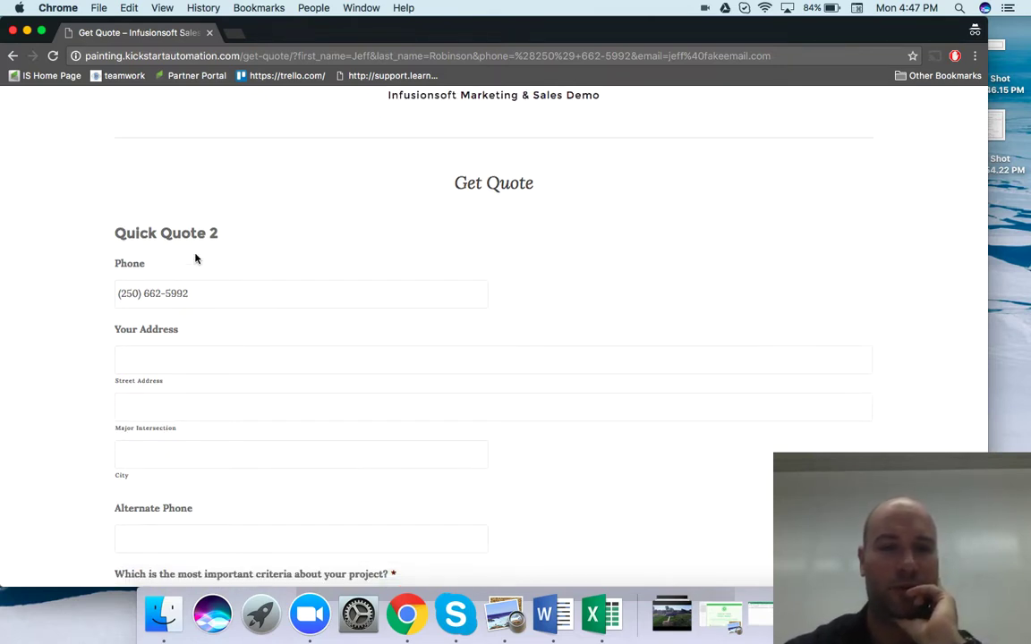
pyautogui.scroll(2, 214, 274)
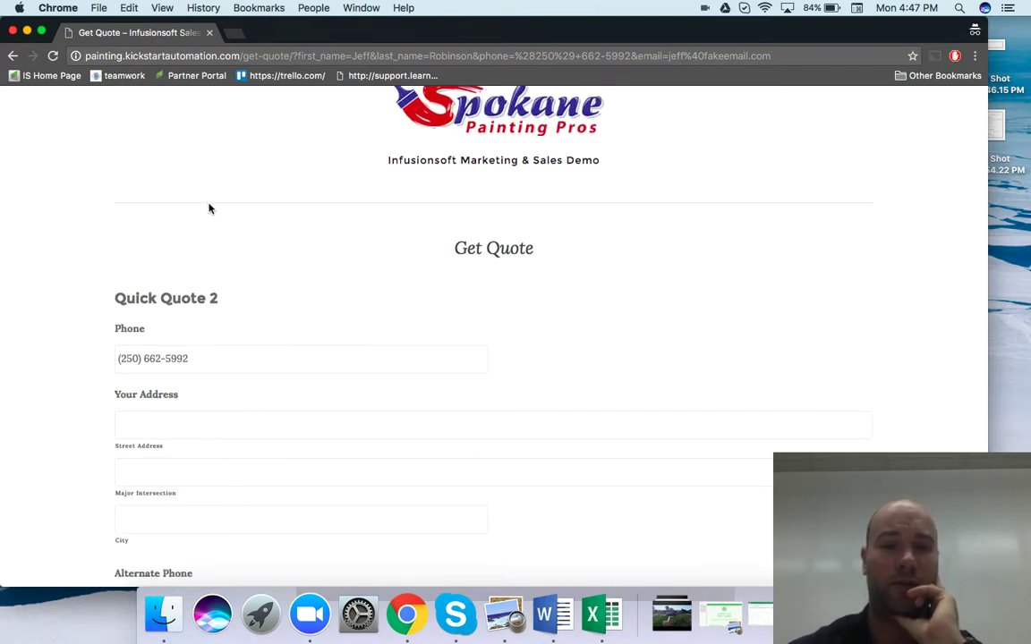
# Switch to Infusionsoft and view the Non Qualified Leads campaign's Reporting contact counts
pyautogui.moveTo(116, 298); pyautogui.dragTo(221, 306)
pyautogui.hotkey('ctrl', 'Up')
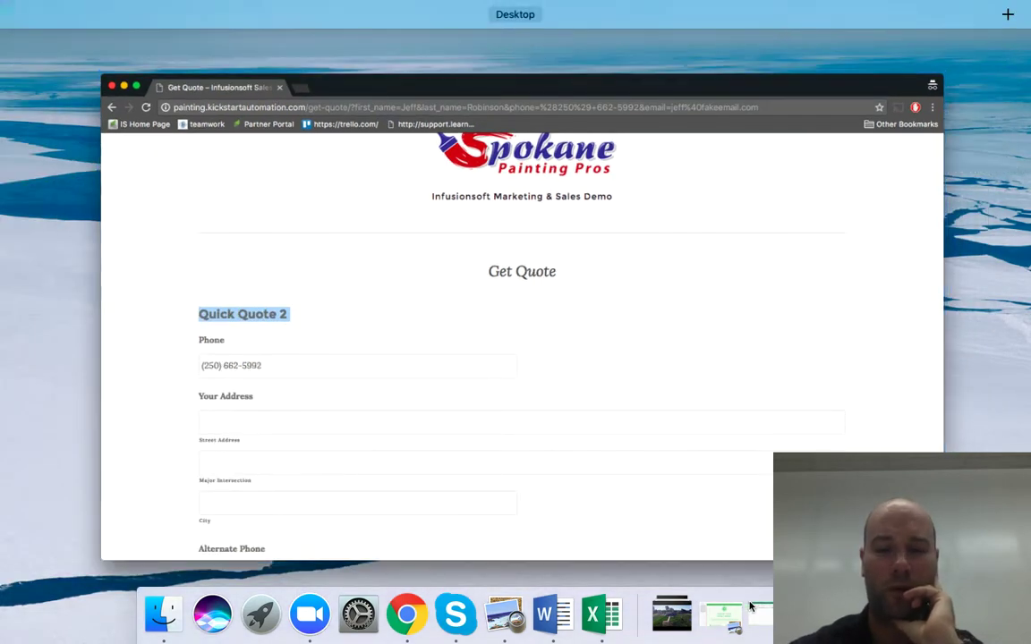
pyautogui.click(749, 606)
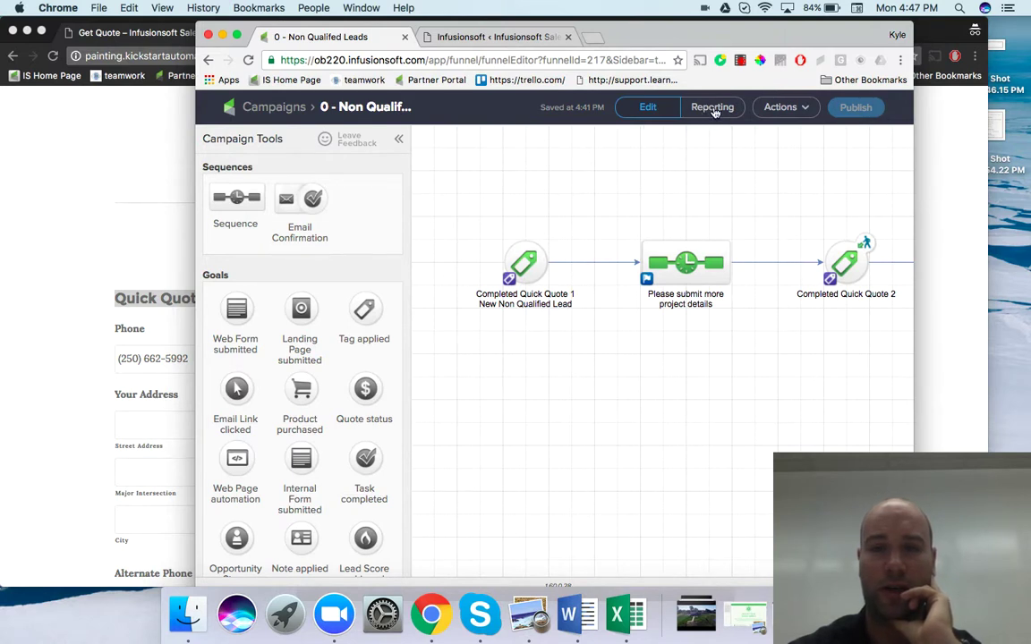
pyautogui.click(714, 109)
pyautogui.moveTo(517, 294)
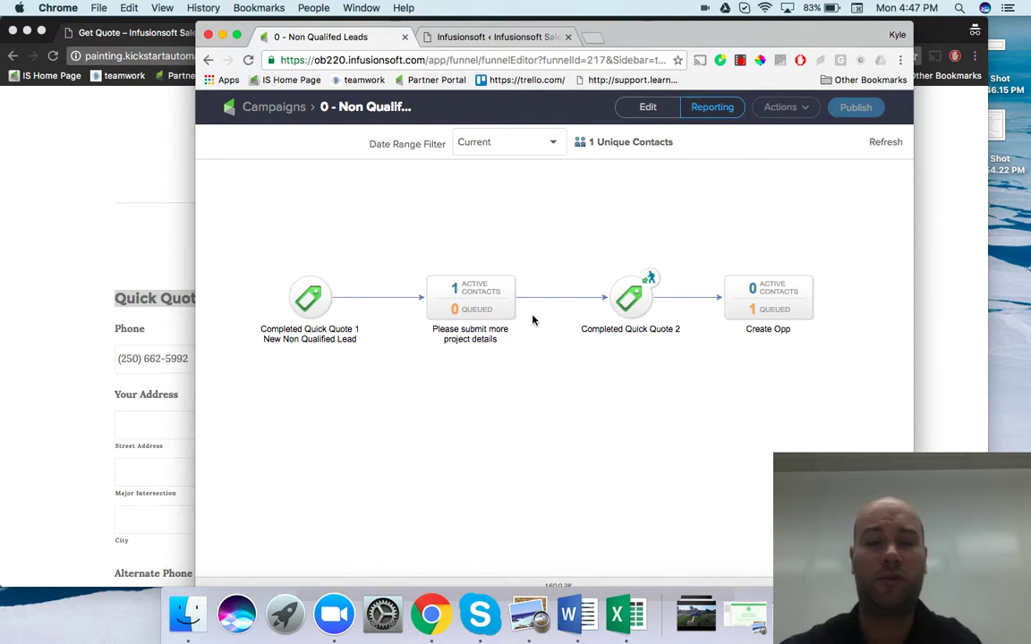
pyautogui.moveTo(438, 296)
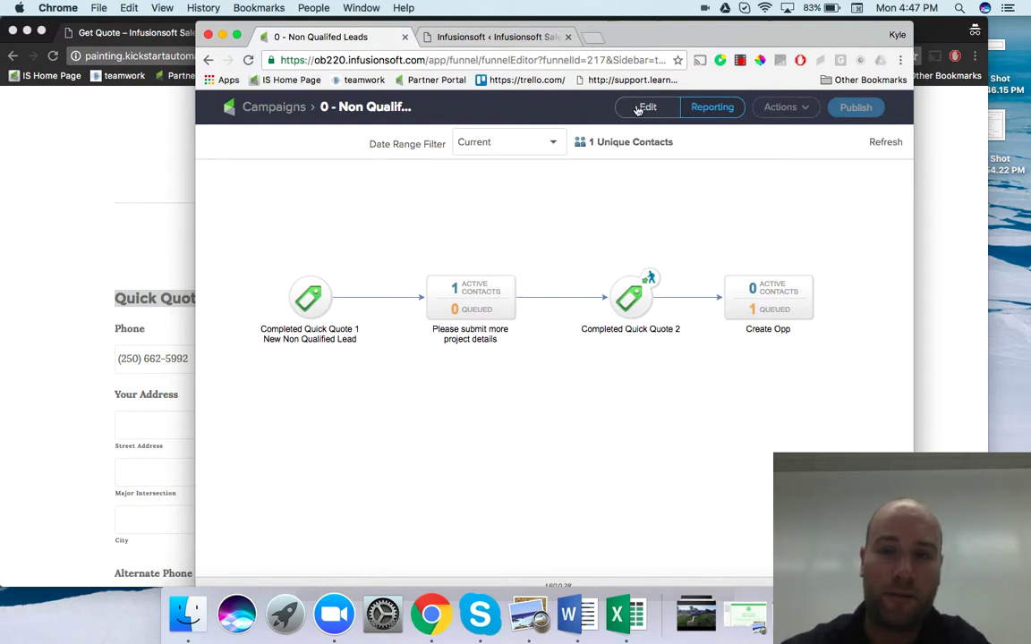
# Glance at the Get Quote form, then return the Infusionsoft campaign to edit mode
pyautogui.click(29, 307)
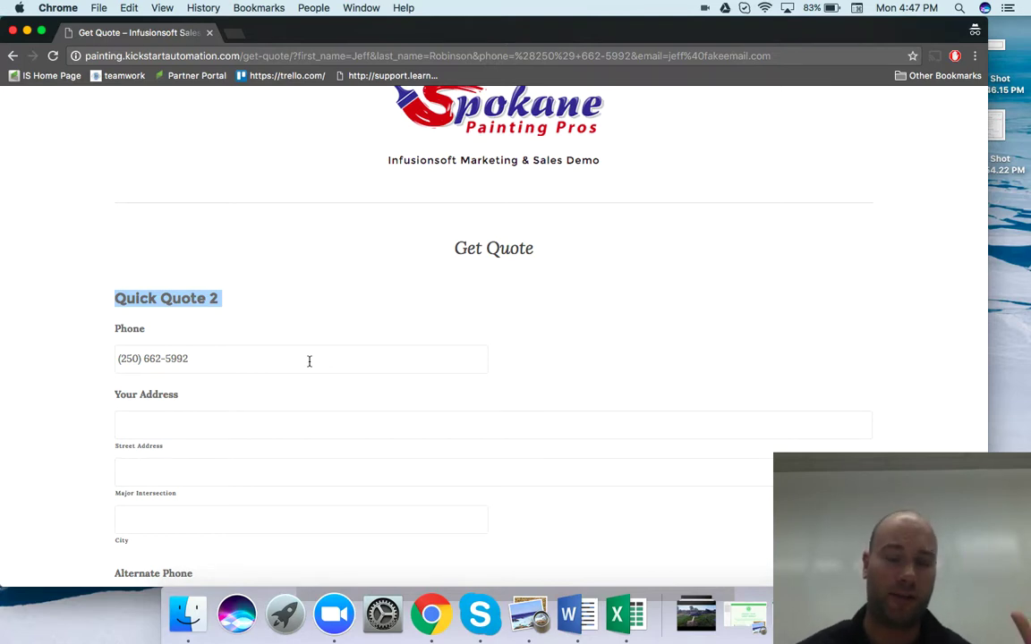
pyautogui.hotkey('ctrl', 'Up')
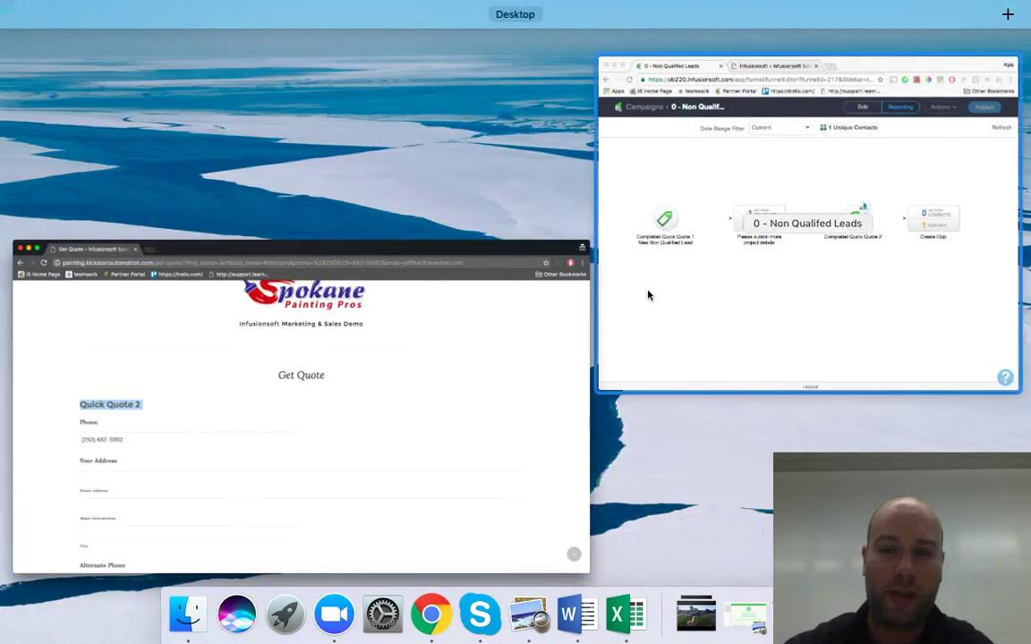
pyautogui.click(648, 295)
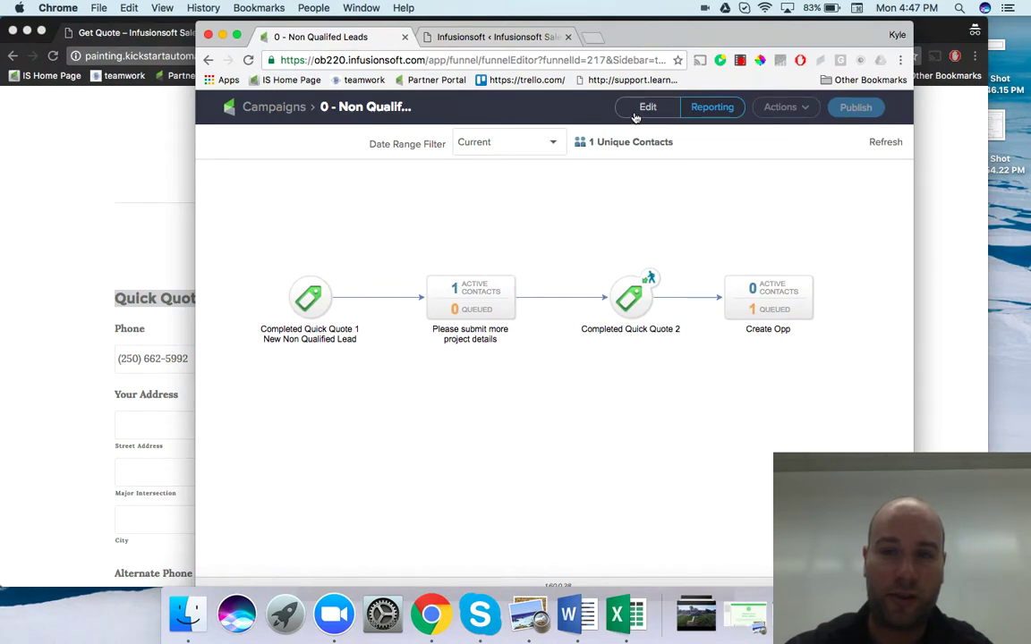
pyautogui.click(644, 109)
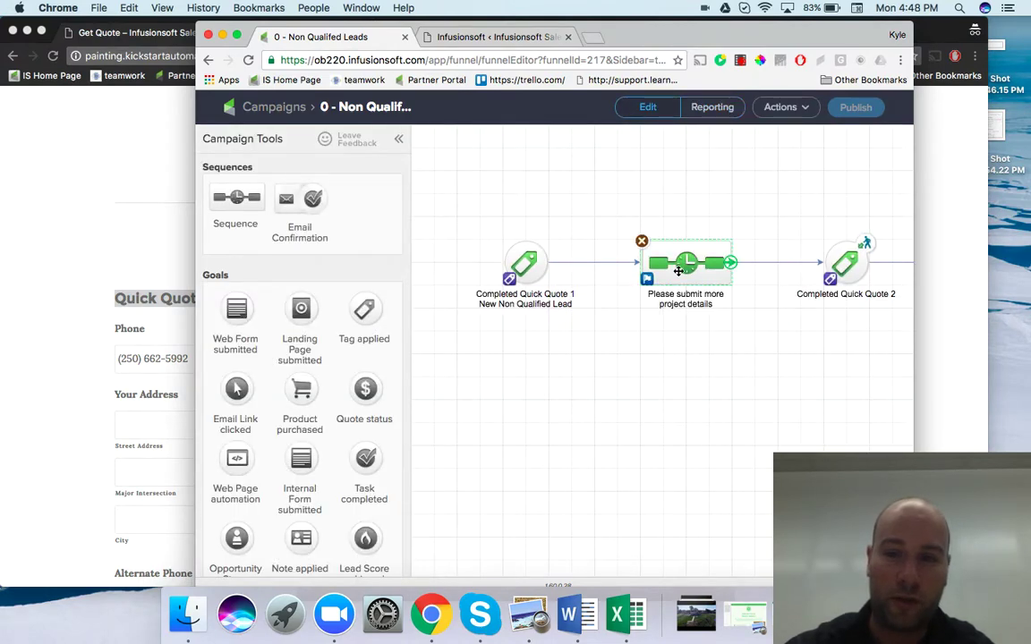
# Open the Please submit more project details sequence and its 'We need more info' email
pyautogui.doubleClick(679, 270)
pyautogui.hscroll(4, 585, 315)
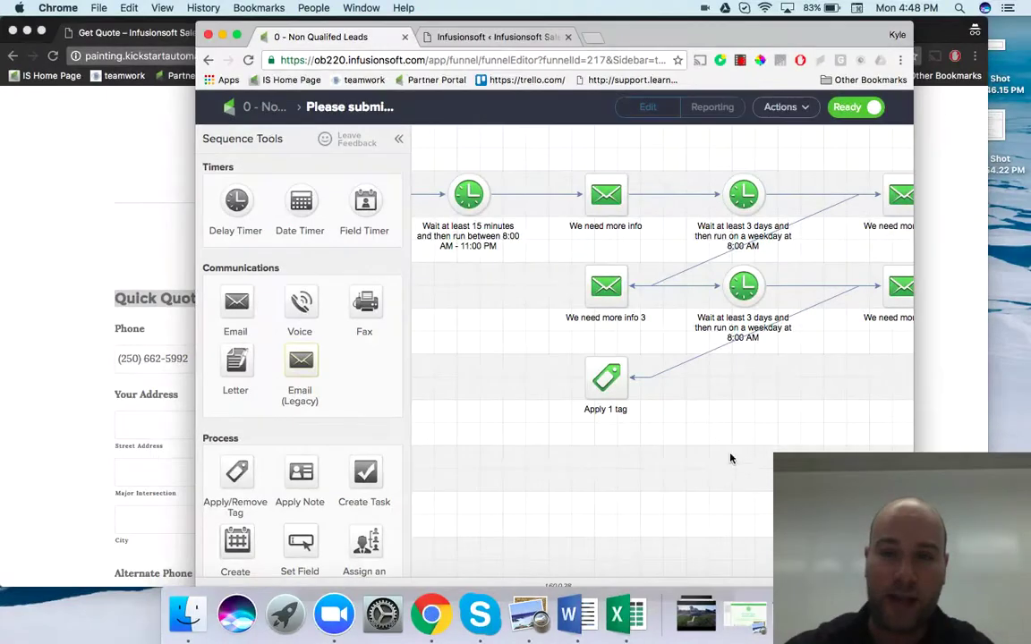
pyautogui.moveTo(730, 459); pyautogui.dragTo(644, 463)
pyautogui.moveTo(460, 327); pyautogui.dragTo(487, 328)
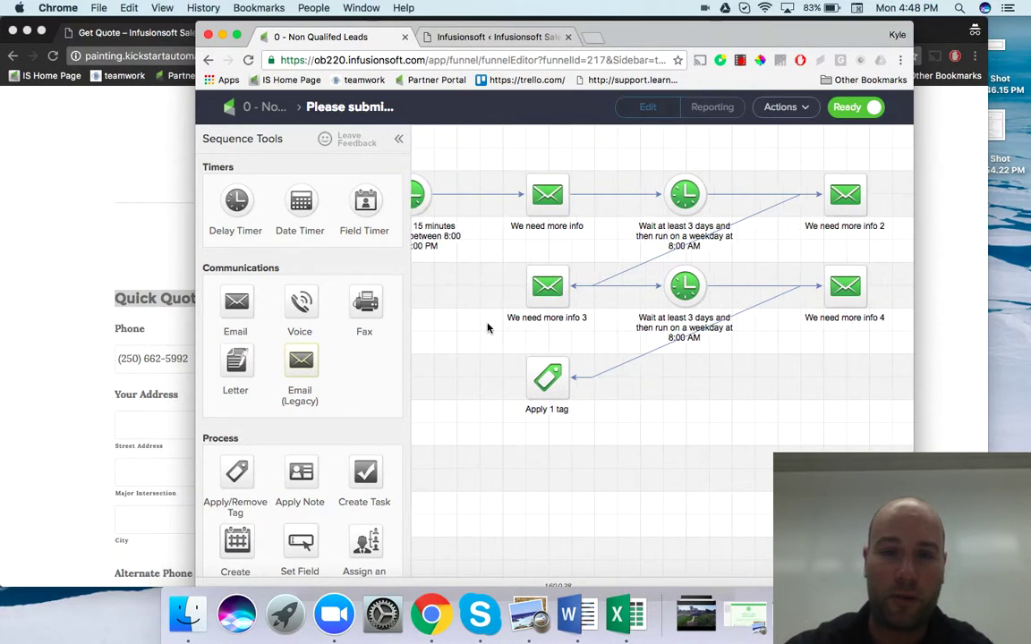
pyautogui.doubleClick(550, 206)
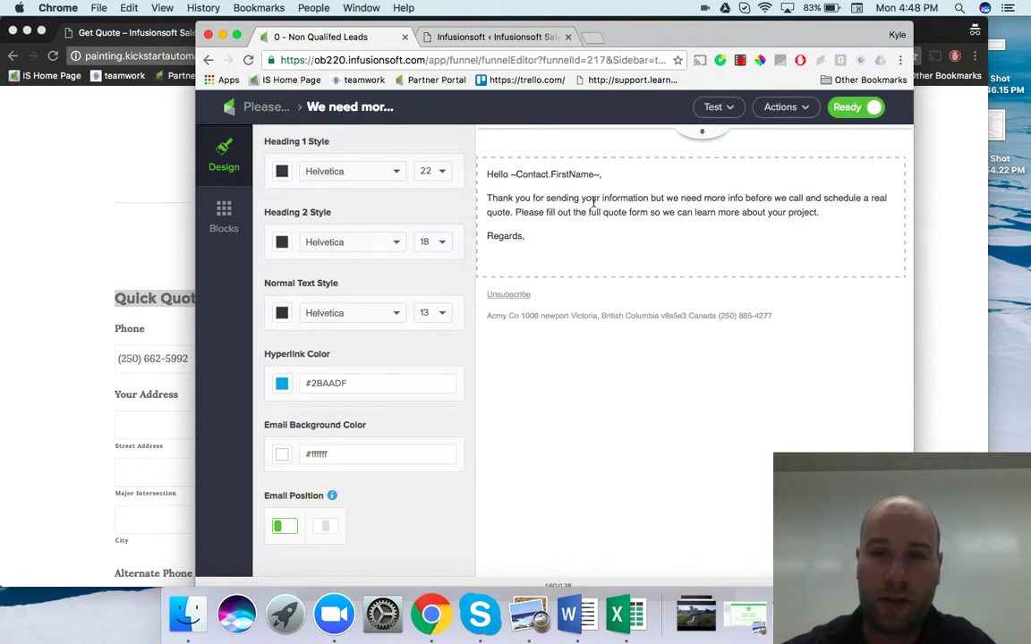
# Review the email's body text, then go back up to the sequence view
pyautogui.click(826, 215)
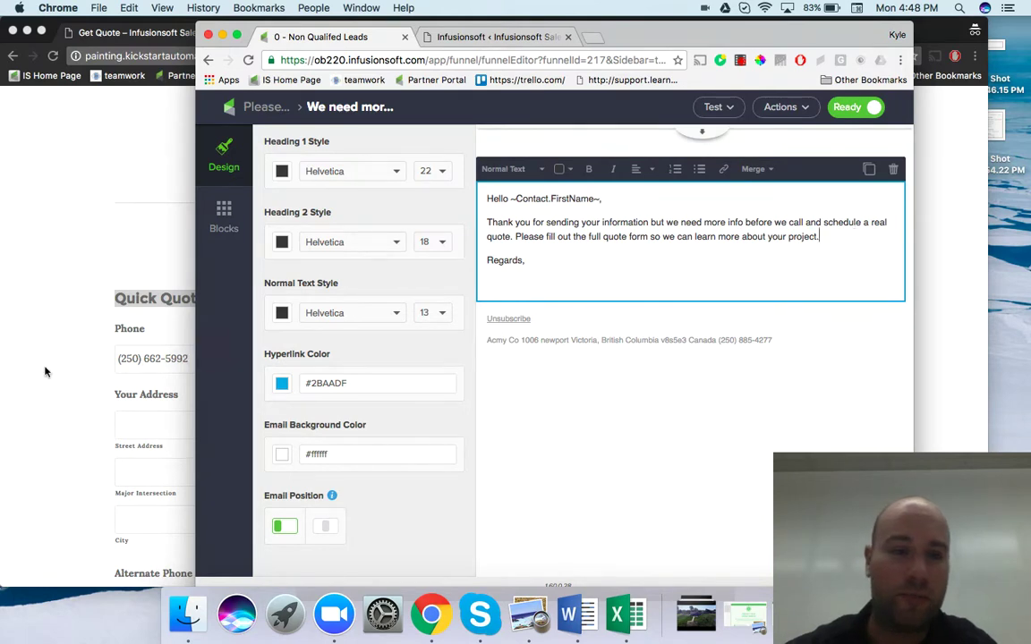
pyautogui.click(45, 372)
pyautogui.hotkey('ctrl', 'Up')
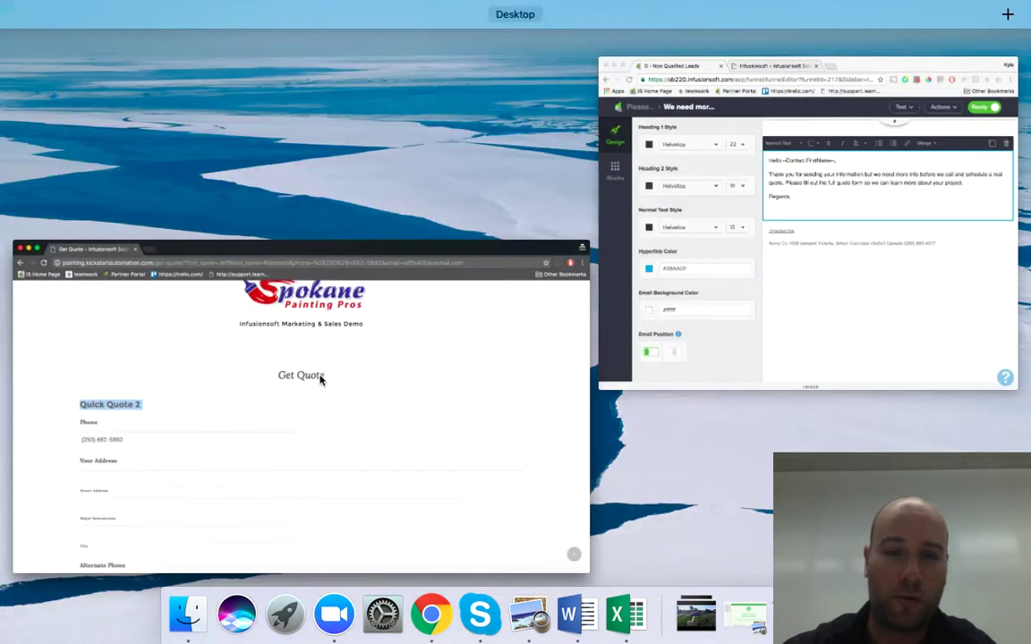
pyautogui.click(805, 243)
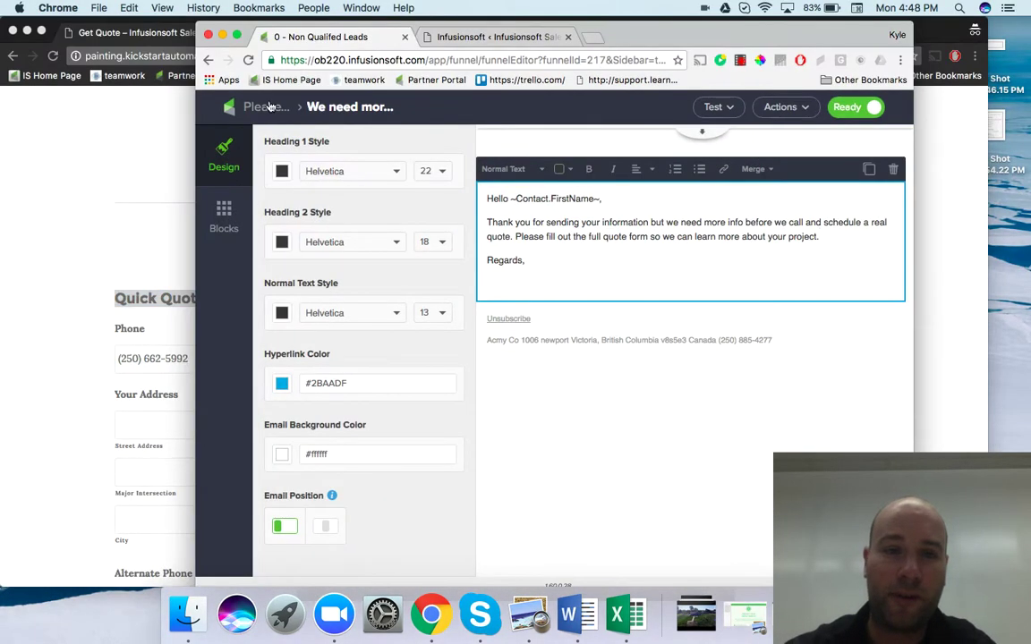
pyautogui.click(271, 107)
# Back on the campaign canvas, inspect Create Opp and the project-details sequence, then show the Get Quote form
pyautogui.click(255, 106)
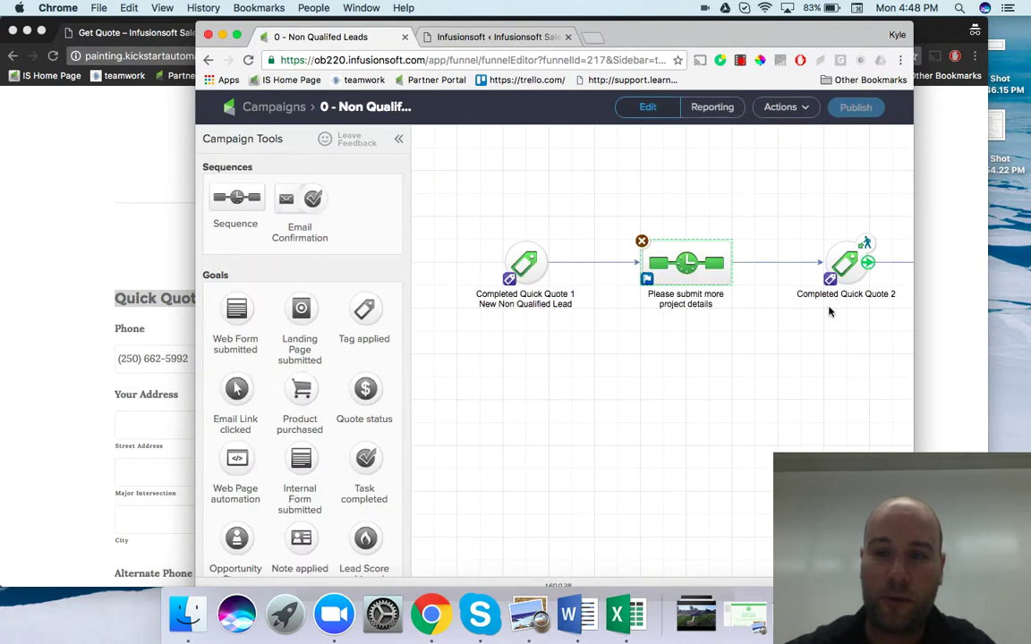
pyautogui.hscroll(5, 725, 380)
pyautogui.click(871, 276)
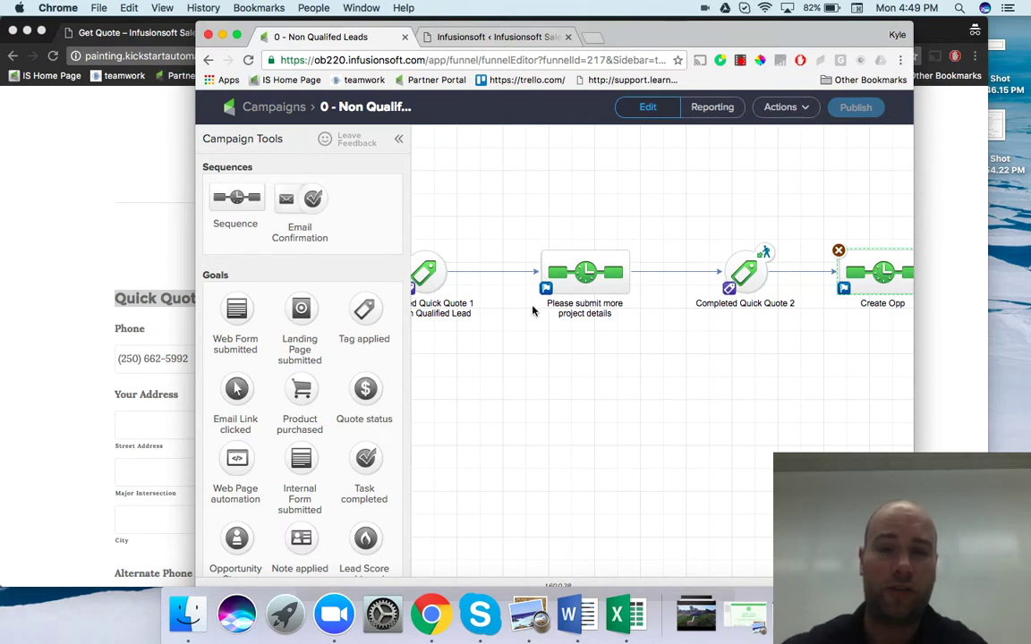
pyautogui.click(583, 276)
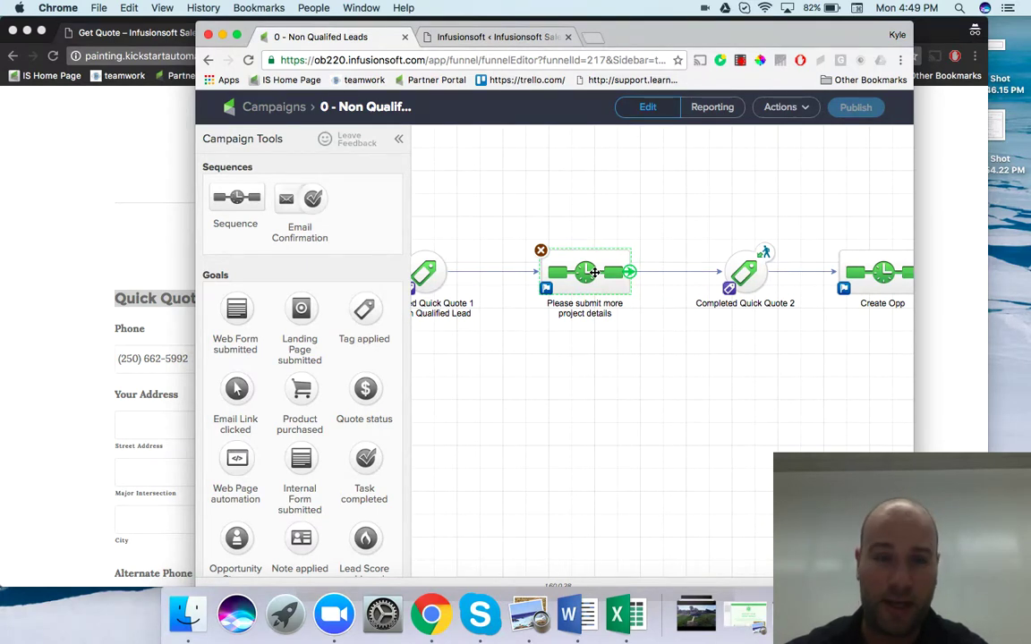
pyautogui.click(51, 308)
# Scroll through the Quick Quote 2 form, then switch back to the Infusionsoft campaign map
pyautogui.scroll(-1, 213, 356)
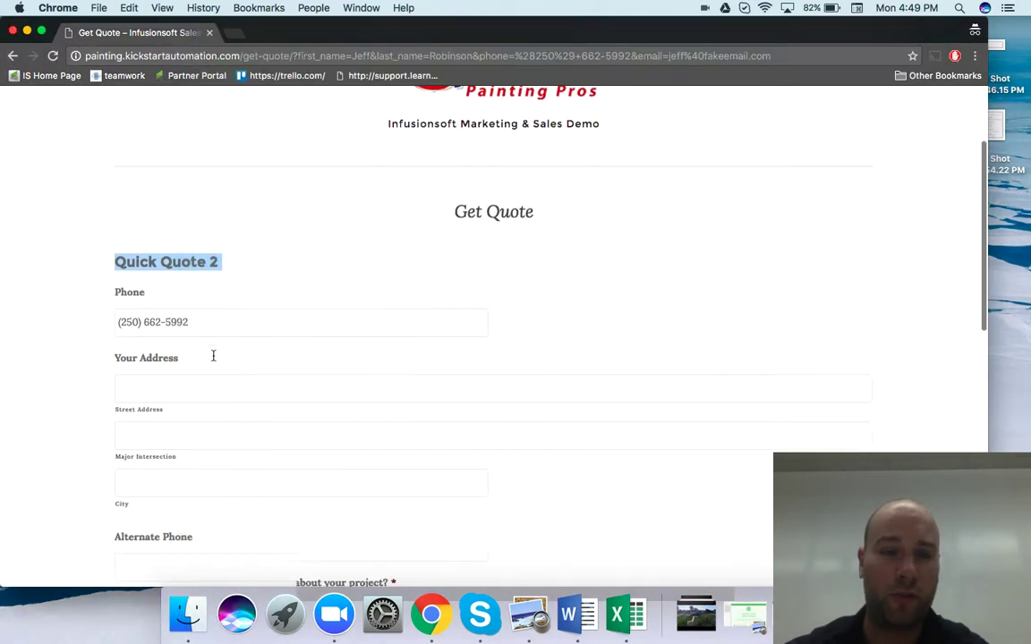
pyautogui.scroll(-2, 213, 356)
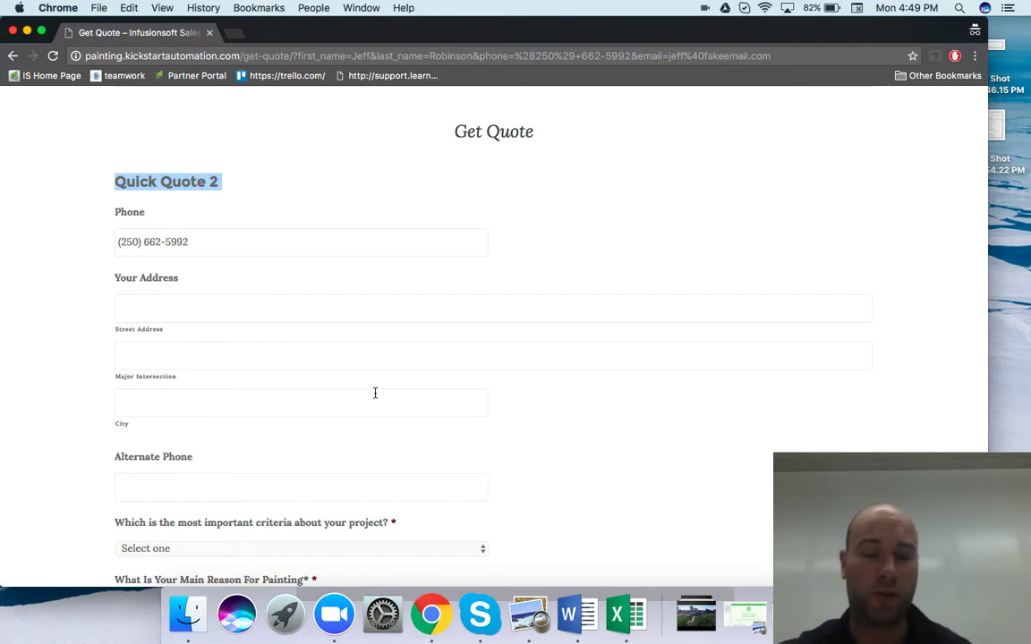
pyautogui.scroll(-4, 375, 393)
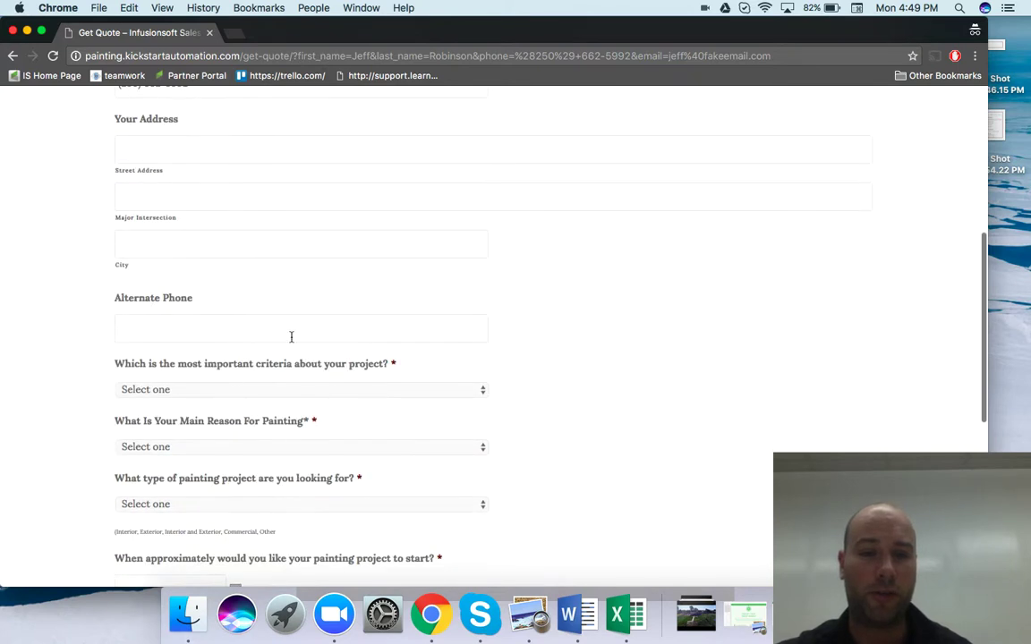
pyautogui.scroll(-2, 416, 414)
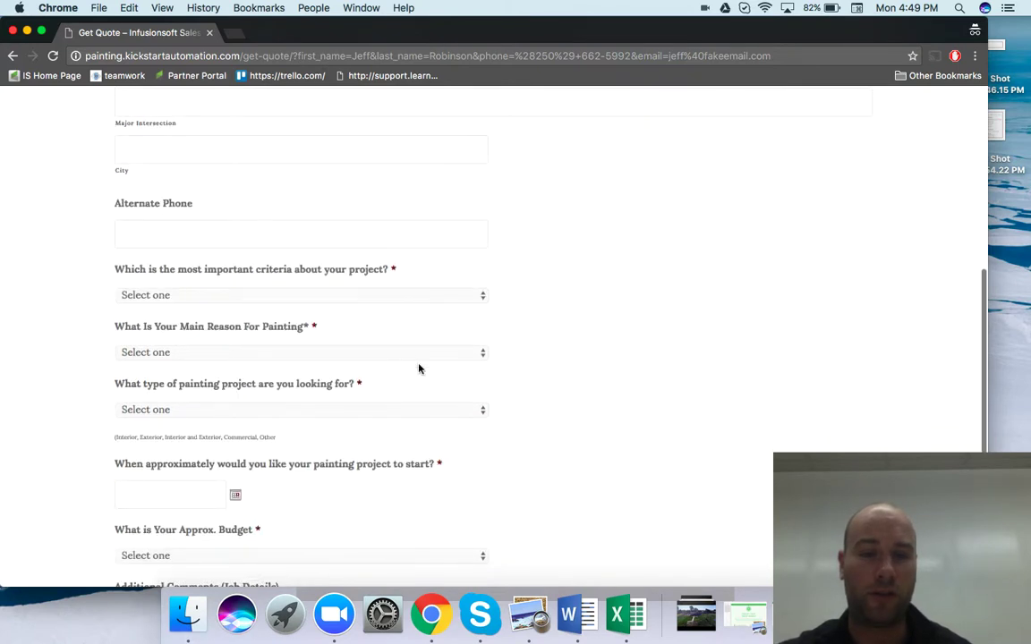
pyautogui.scroll(2, 545, 340)
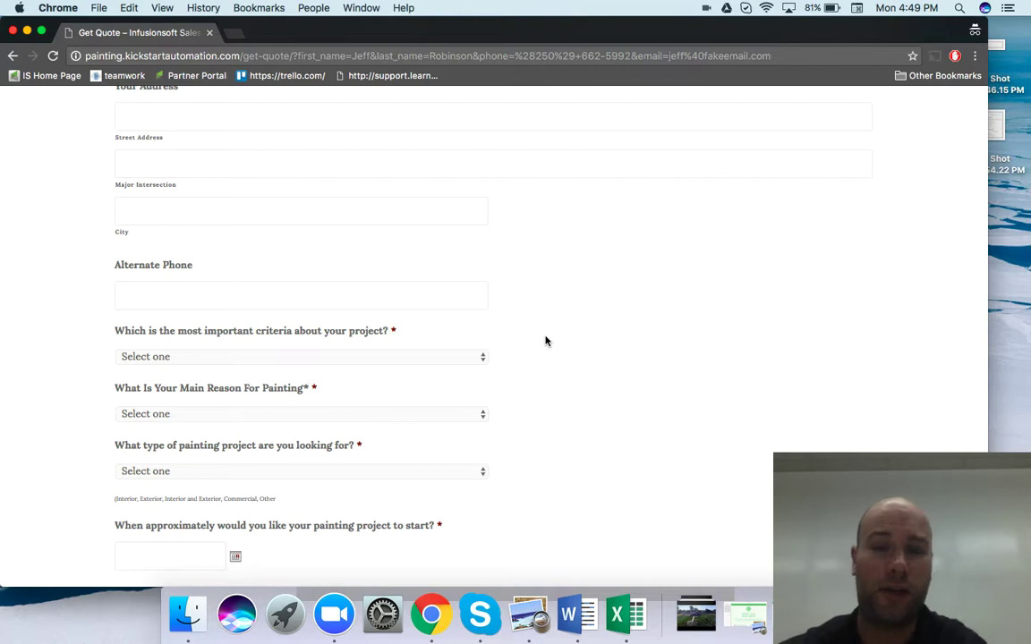
pyautogui.scroll(10, 546, 309)
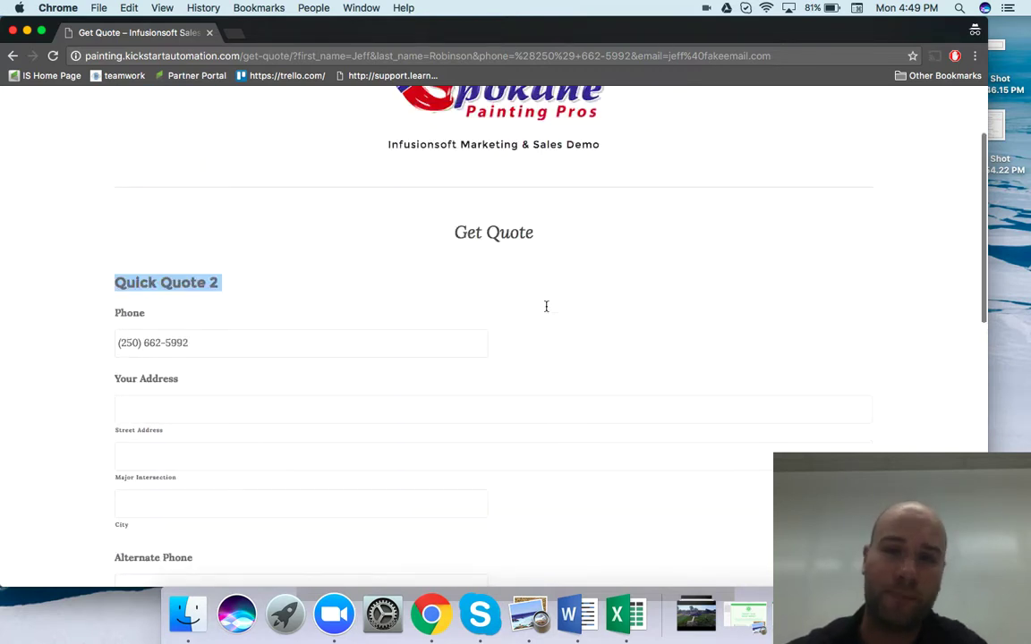
pyautogui.scroll(3, 546, 307)
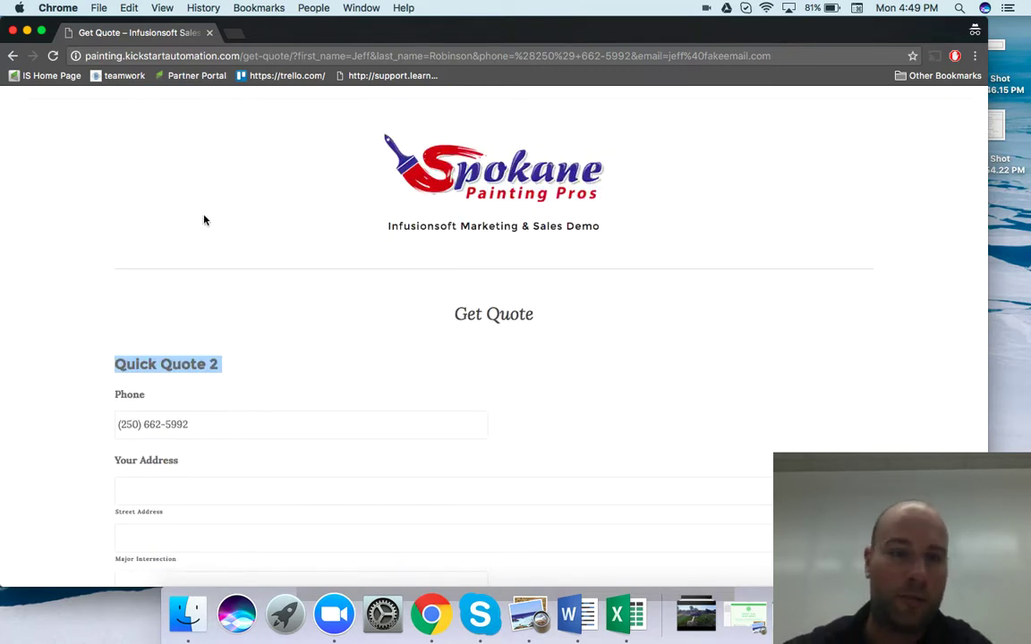
pyautogui.scroll(-2, 278, 393)
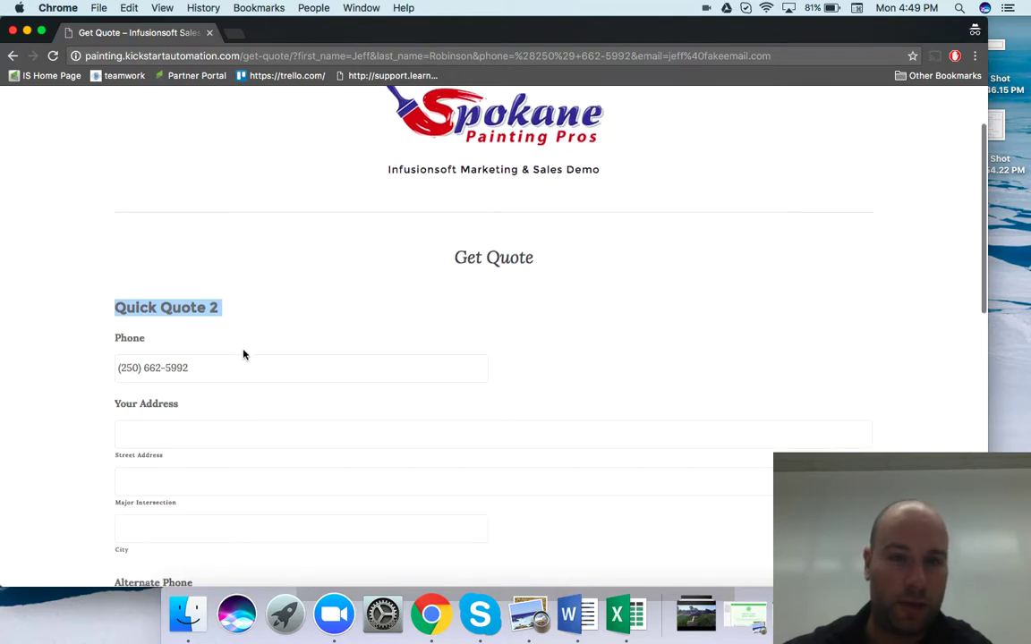
pyautogui.hotkey('ctrl', 'Up')
pyautogui.click(830, 258)
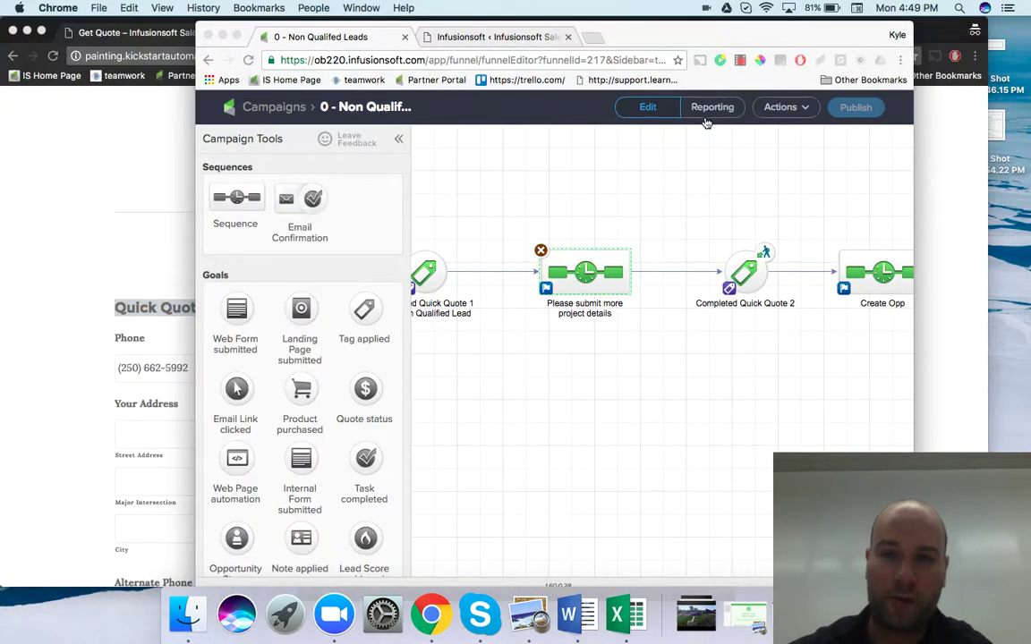
# Check the Reporting counts showing one contact in the project-details sequence, then return to the quote form
pyautogui.click(707, 112)
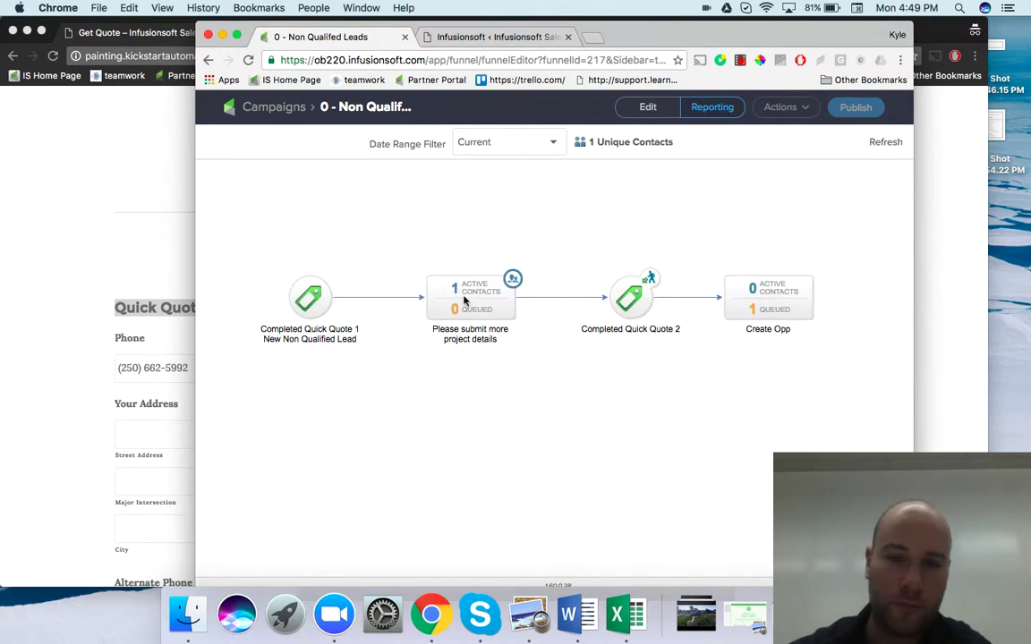
pyautogui.doubleClick(460, 292)
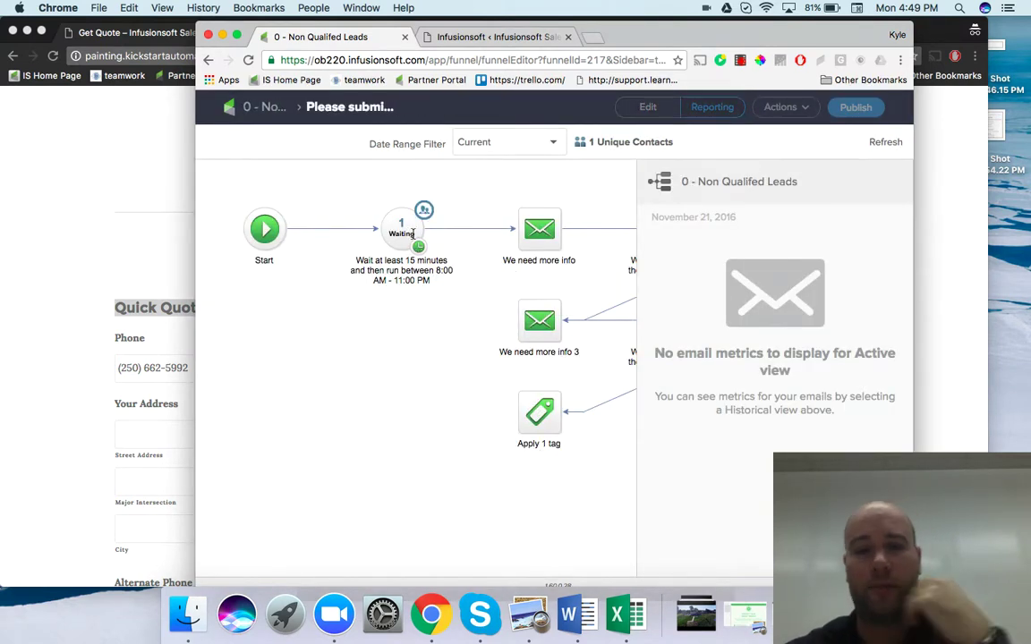
pyautogui.hscroll(2, 401, 387)
pyautogui.hscroll(1, 401, 387)
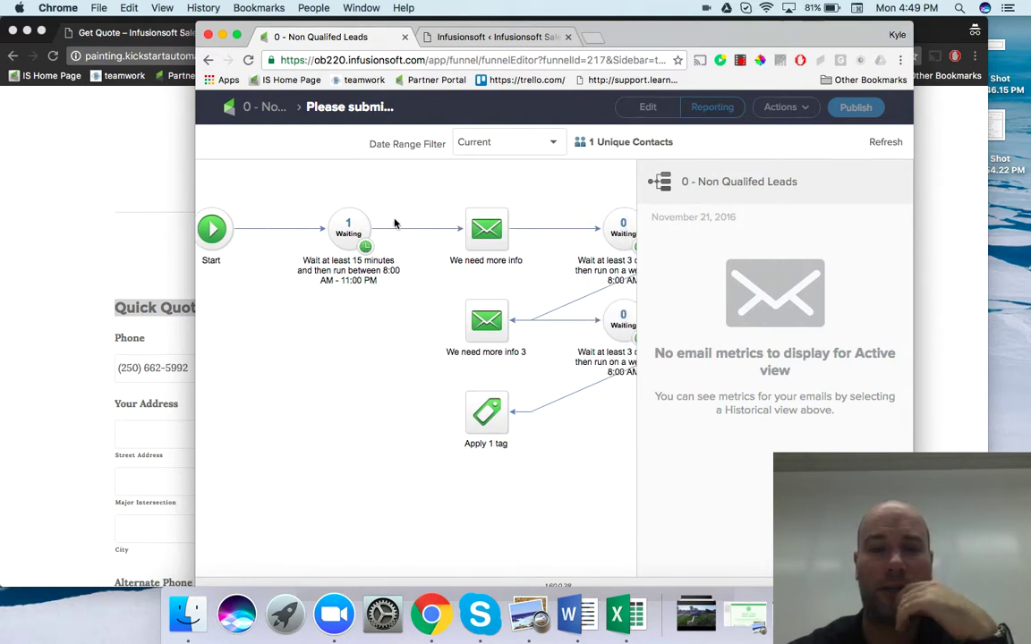
pyautogui.click(262, 106)
pyautogui.click(149, 331)
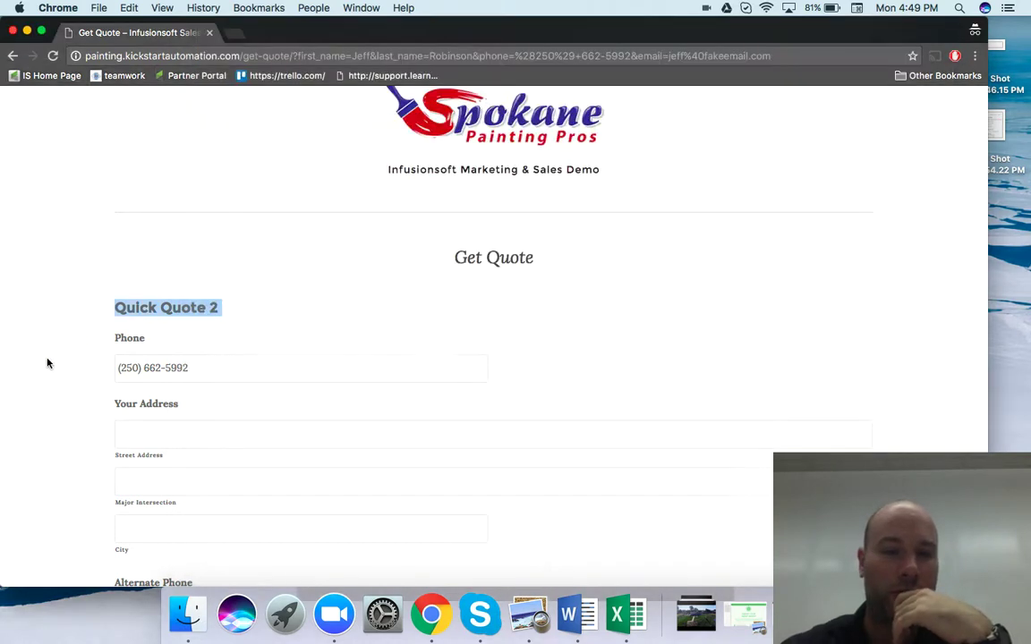
# Enter the street address, then choose Quality/expertise/service, Buying/moving in soon and Exterior
pyautogui.click(216, 439)
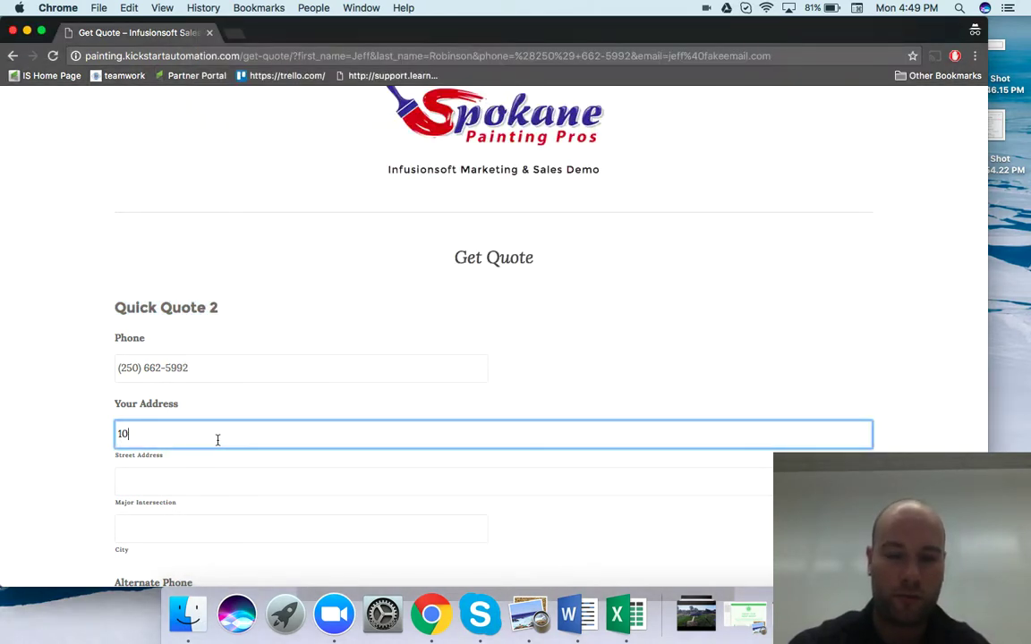
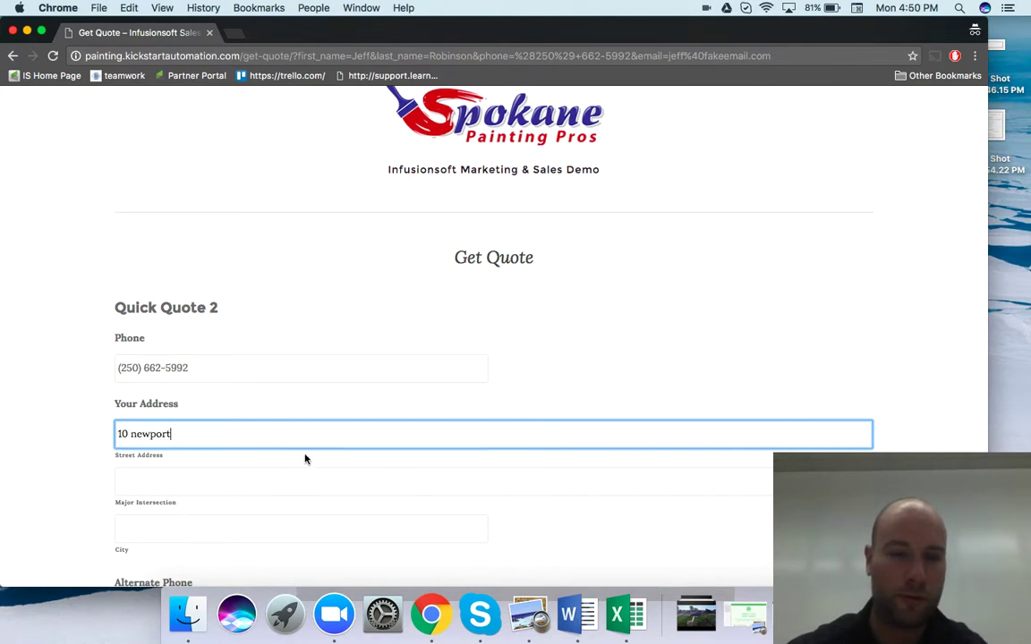
pyautogui.scroll(-5, 304, 459)
pyautogui.click(231, 432)
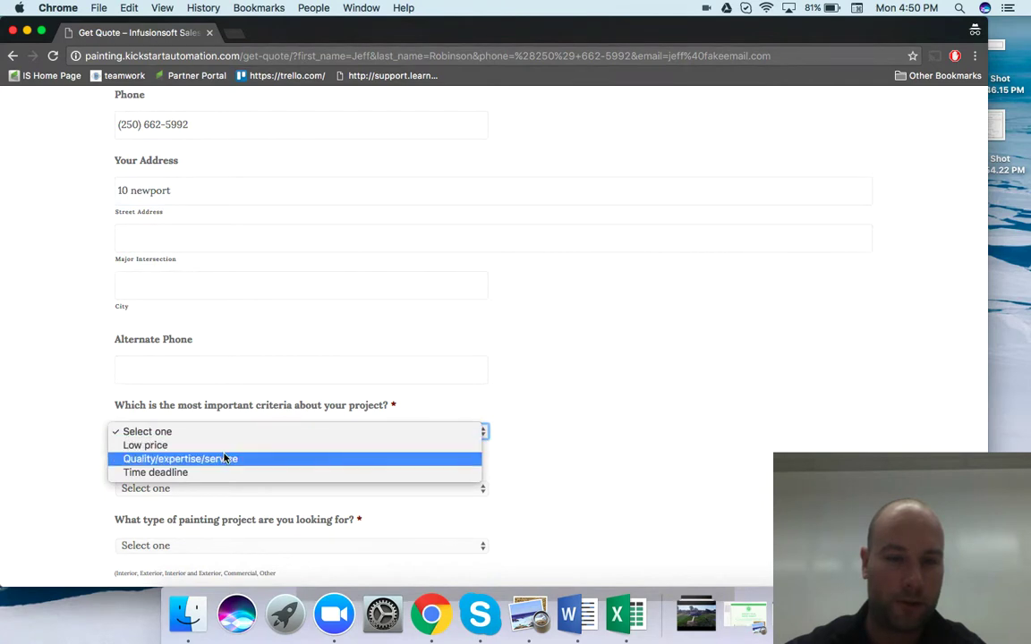
pyautogui.click(231, 458)
pyautogui.scroll(-3, 274, 405)
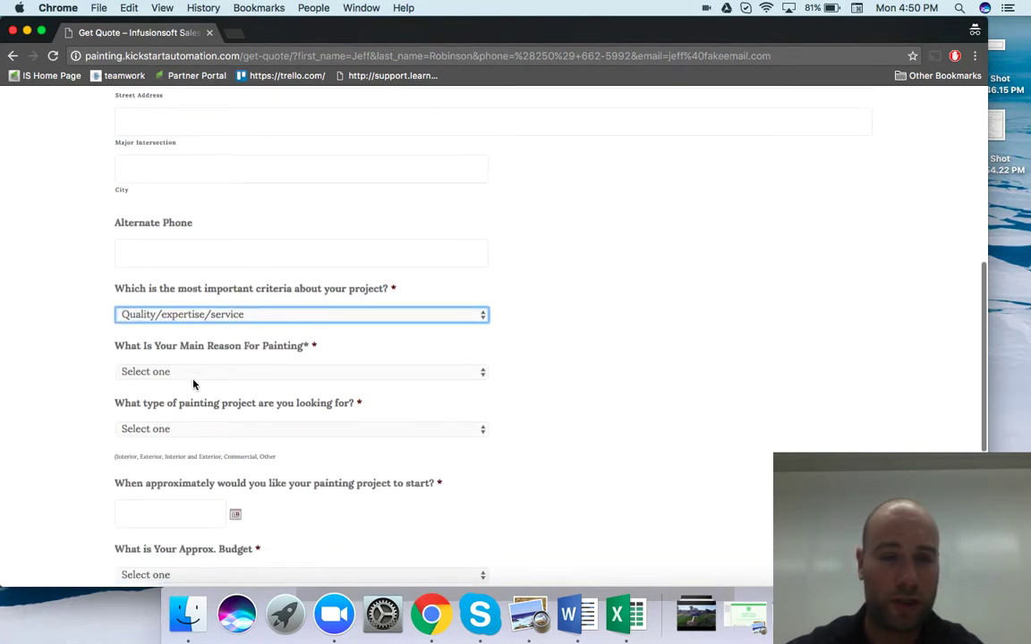
pyautogui.click(195, 376)
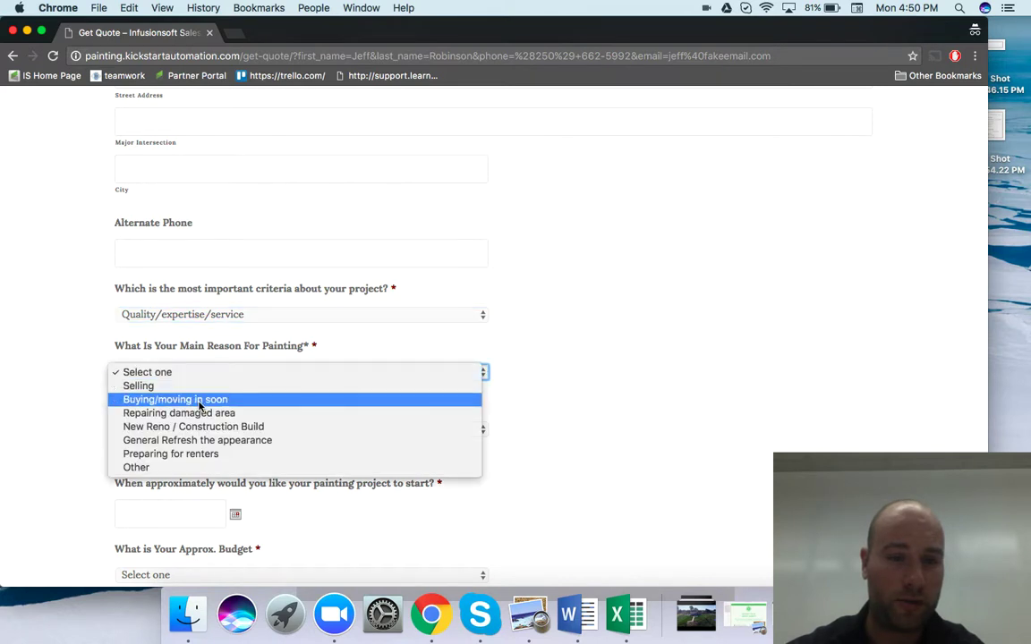
pyautogui.click(198, 405)
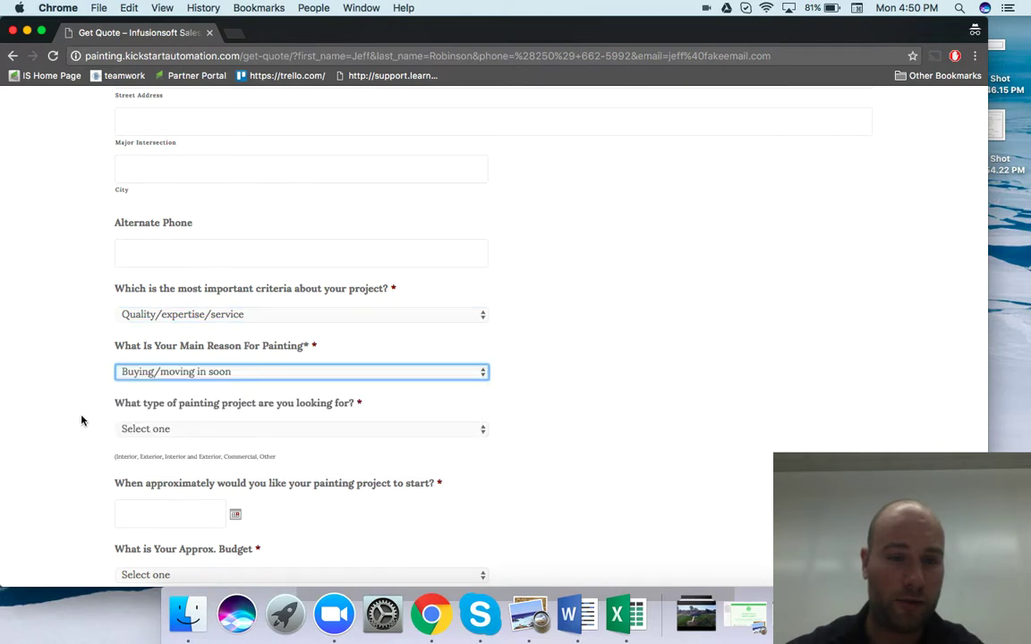
pyautogui.click(138, 428)
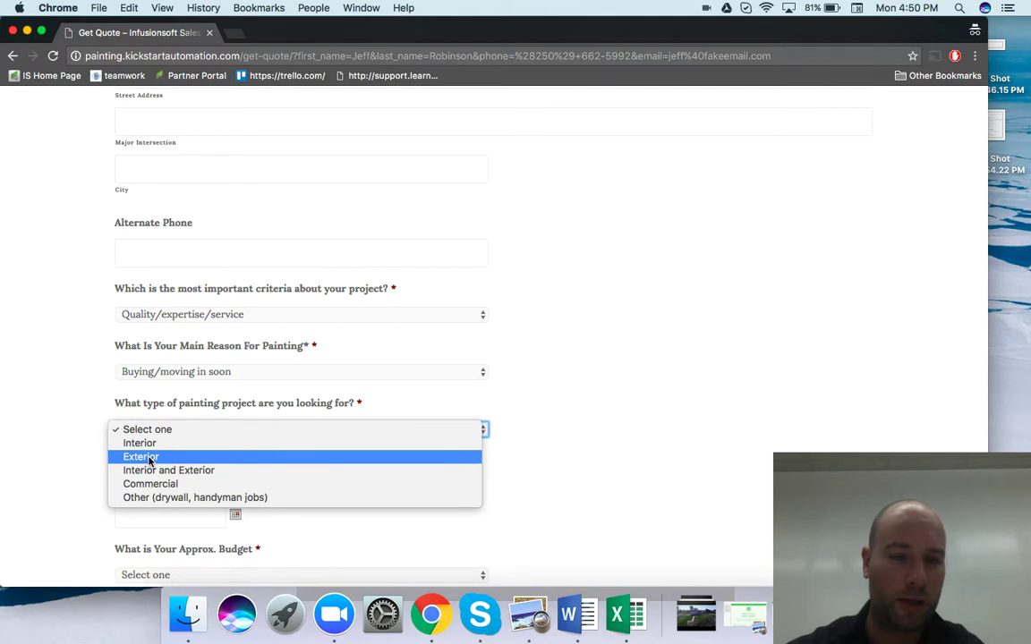
pyautogui.click(149, 459)
# Set the start date to 11/30/2016 and the budget to $2000 to $5000, then submit
pyautogui.scroll(-3, 61, 468)
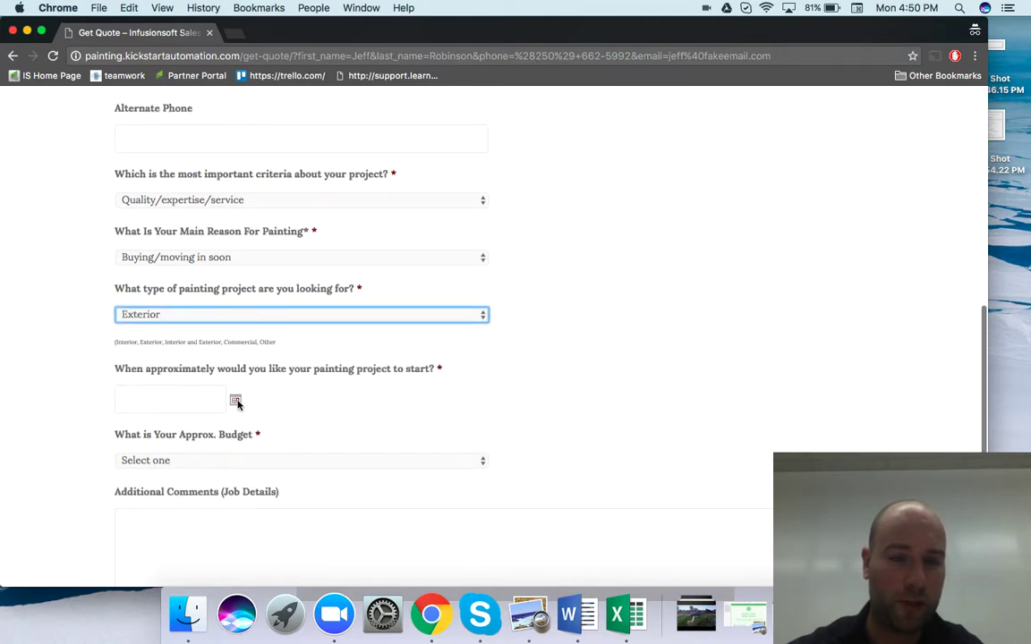
pyautogui.click(170, 399)
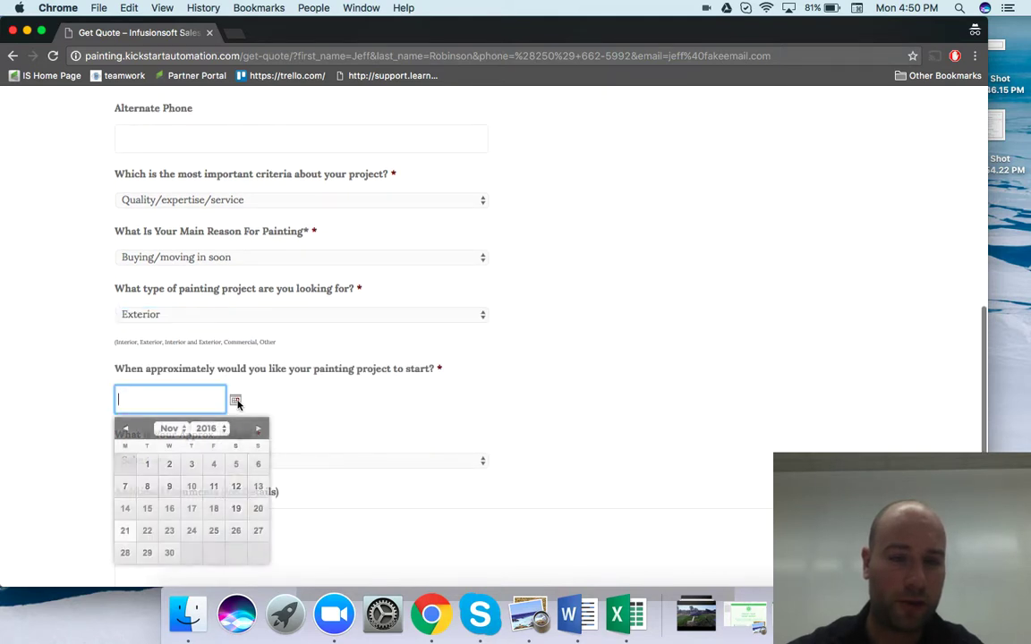
pyautogui.click(190, 509)
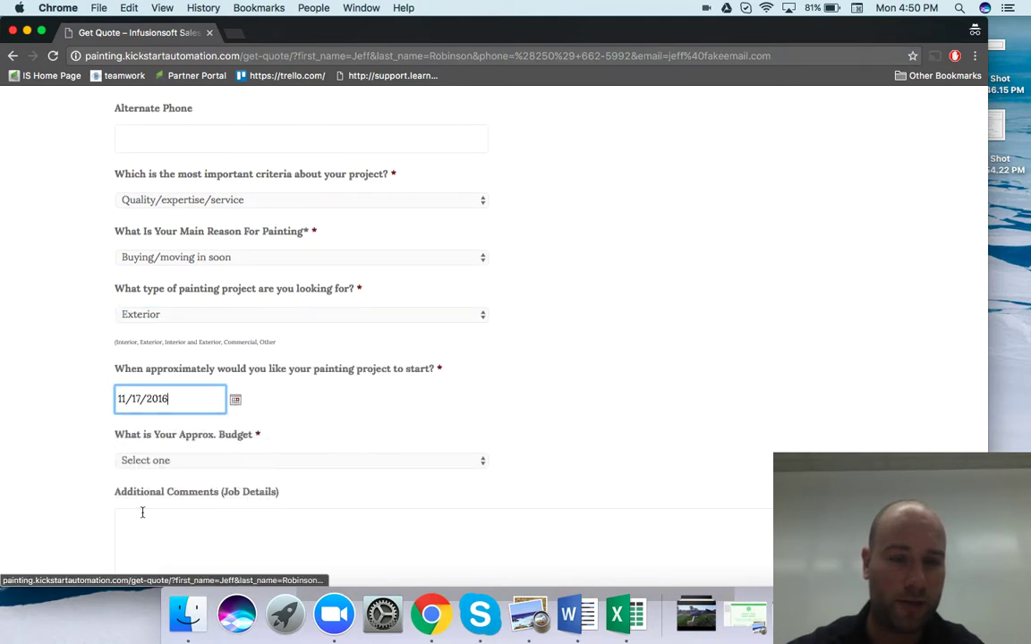
pyautogui.click(236, 400)
pyautogui.click(170, 553)
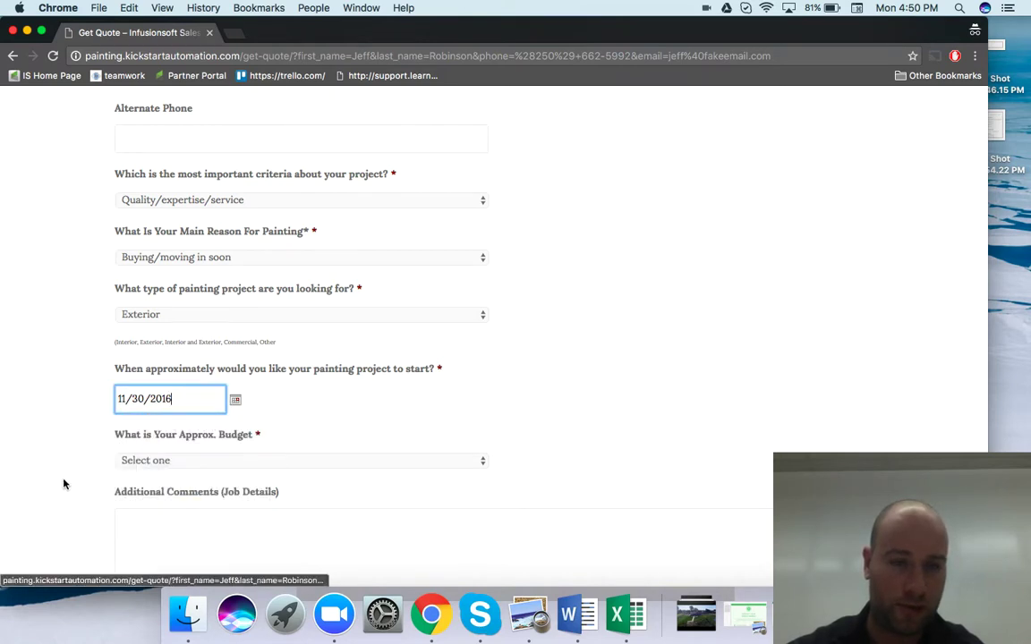
pyautogui.scroll(-3, 62, 483)
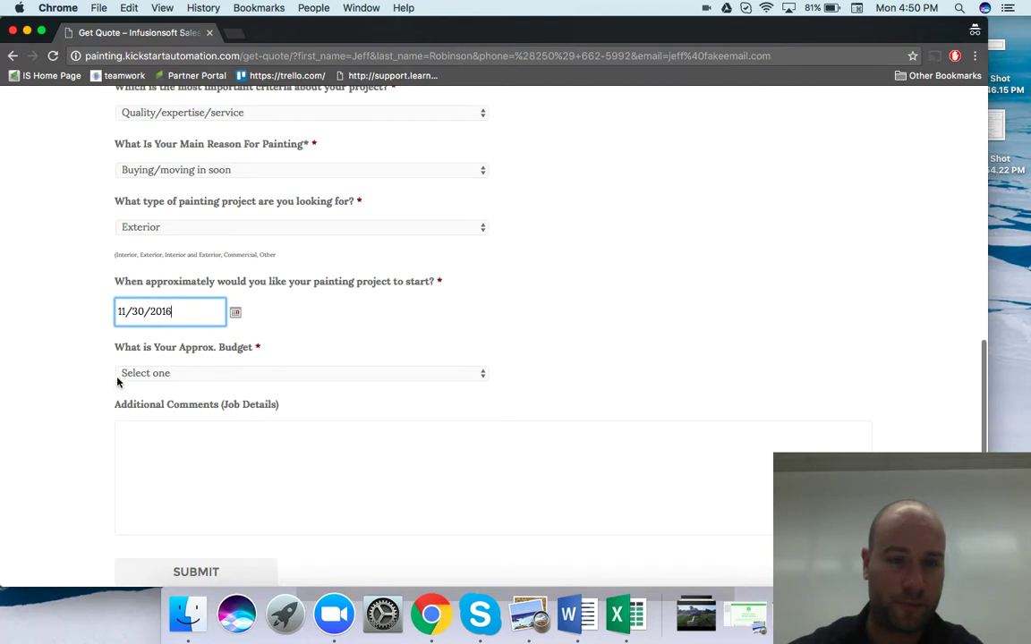
pyautogui.click(163, 373)
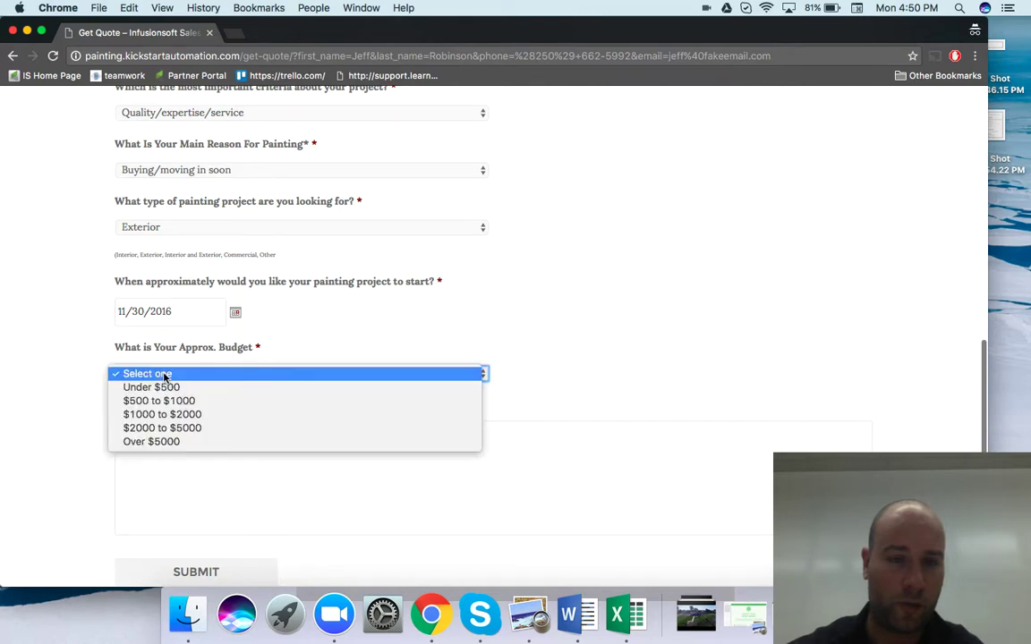
pyautogui.click(167, 427)
pyautogui.scroll(-3, 89, 438)
pyautogui.click(225, 380)
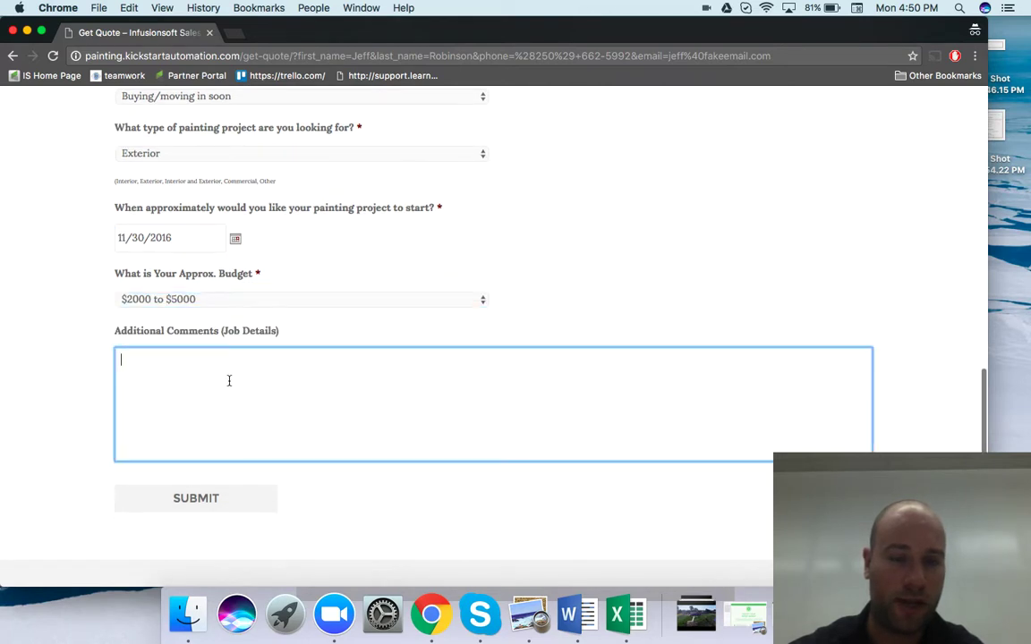
pyautogui.click(203, 504)
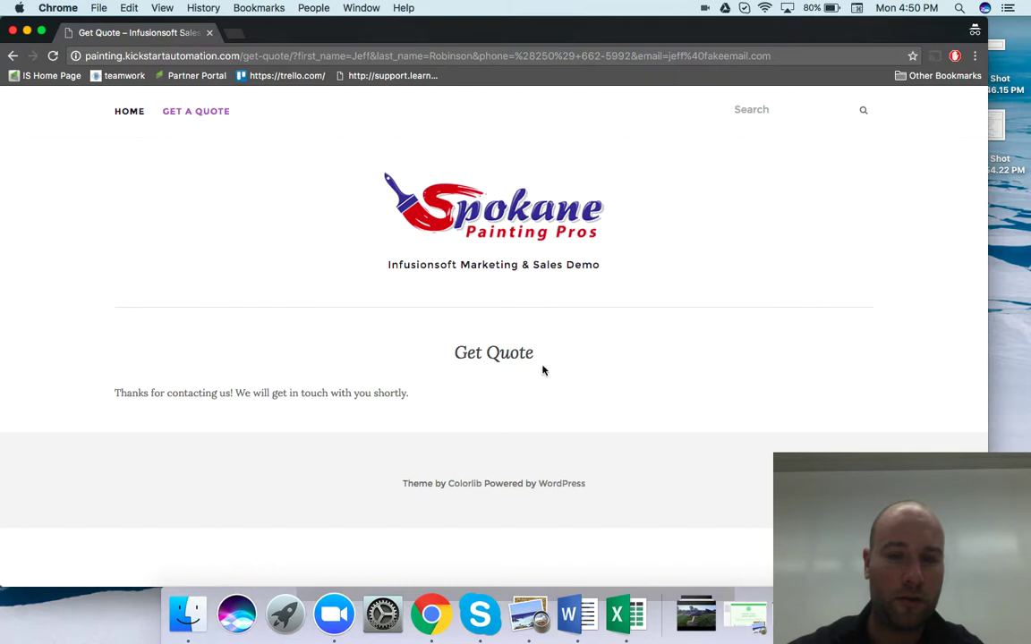
pyautogui.hotkey('ctrl', 'Up')
# Refresh the Infusionsoft campaign report and open Create Opp to confirm the contact arrived there
pyautogui.click(813, 260)
pyautogui.click(883, 143)
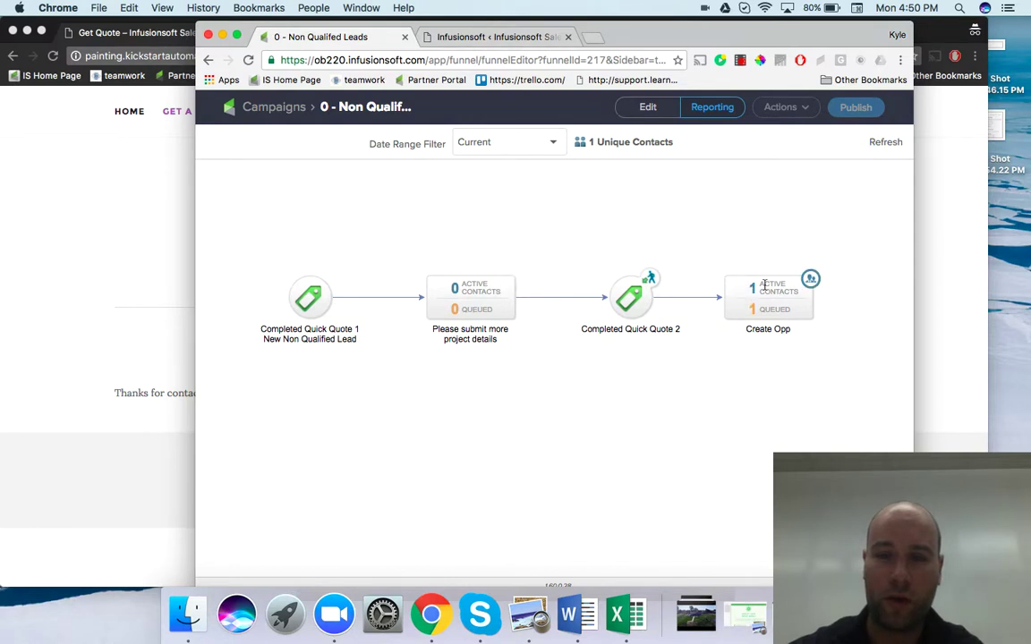
pyautogui.doubleClick(765, 285)
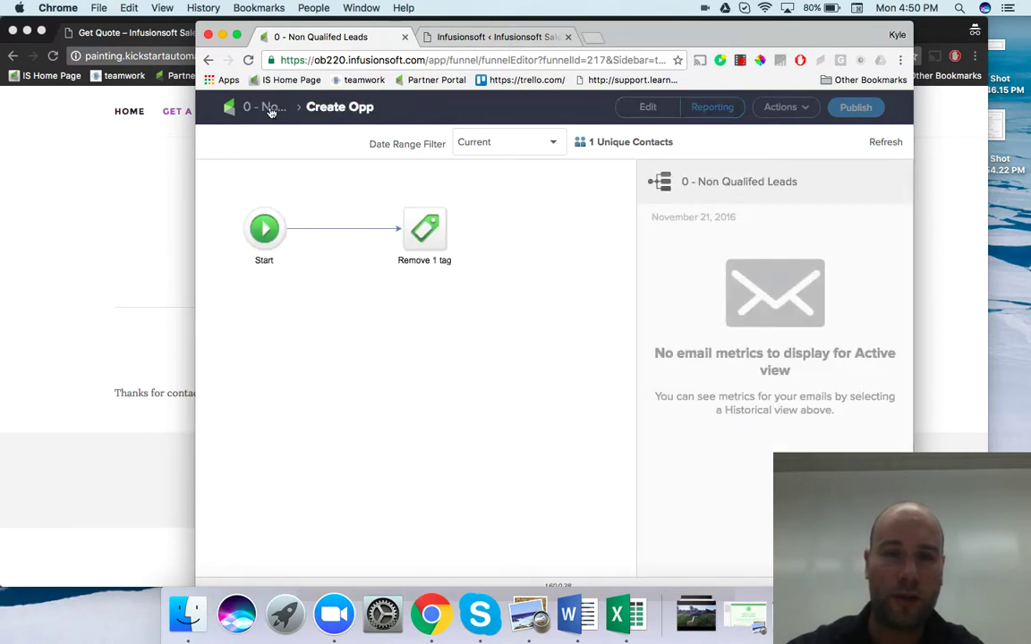
pyautogui.click(269, 109)
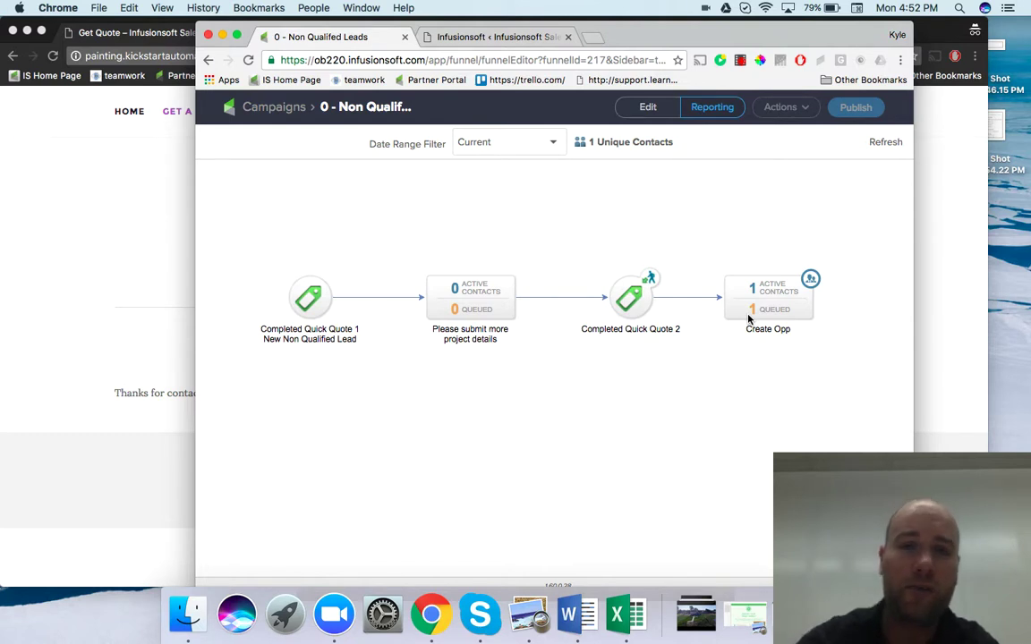
# Bring the Get Quote thank-you page back in front of the Infusionsoft campaign
pyautogui.click(112, 308)
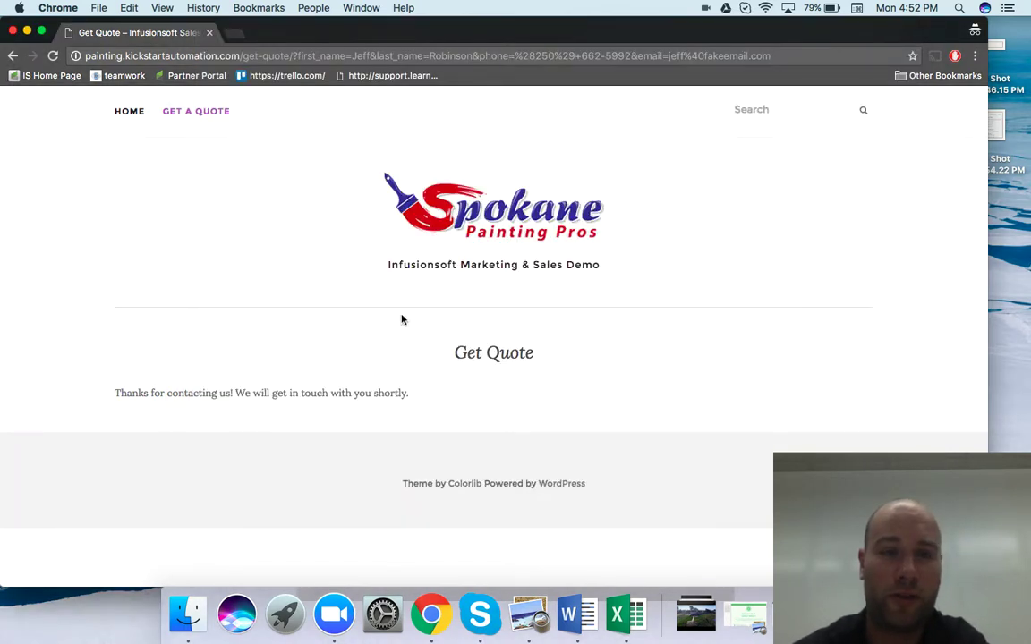